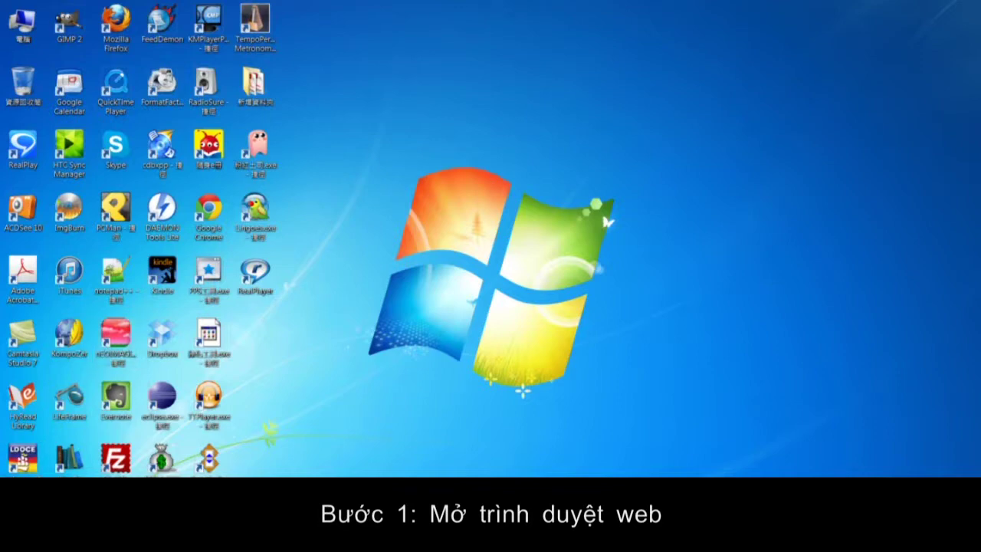
{"action": "left_click", "coordinate": [20, 494]}
{"action": "left_click", "coordinate": [58, 289]}
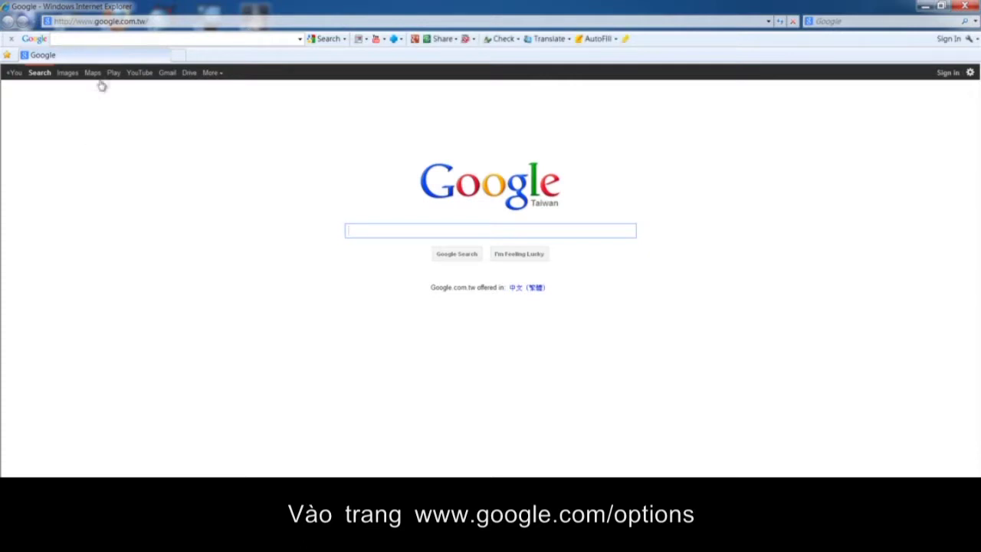
{"action": "left_click", "coordinate": [162, 21]}
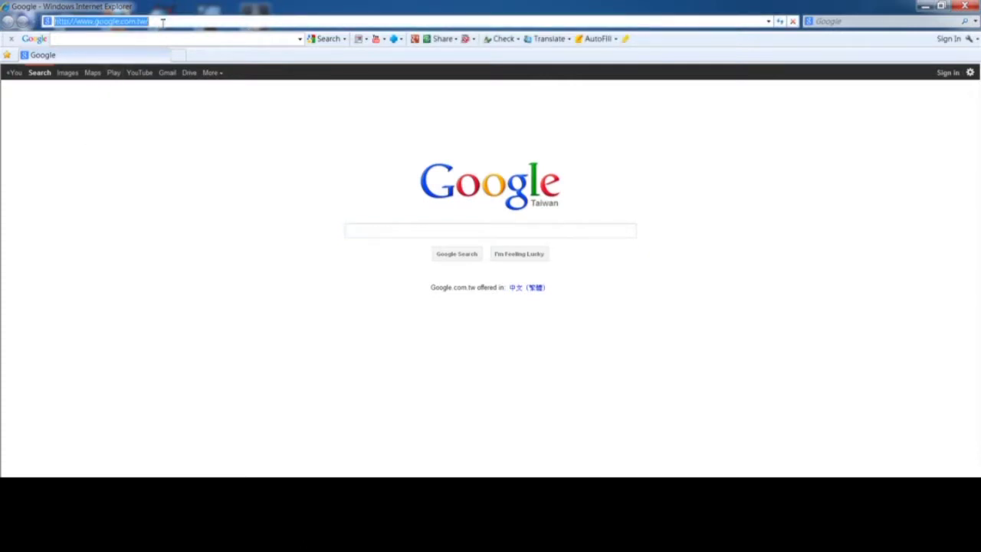
{"action": "type", "text": "www.goo"}
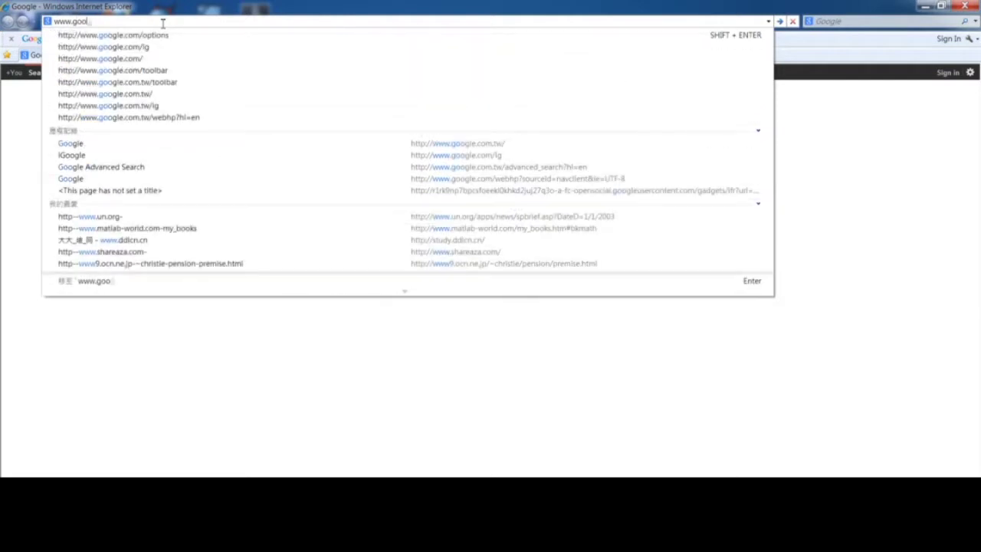
{"action": "type", "text": "gle."}
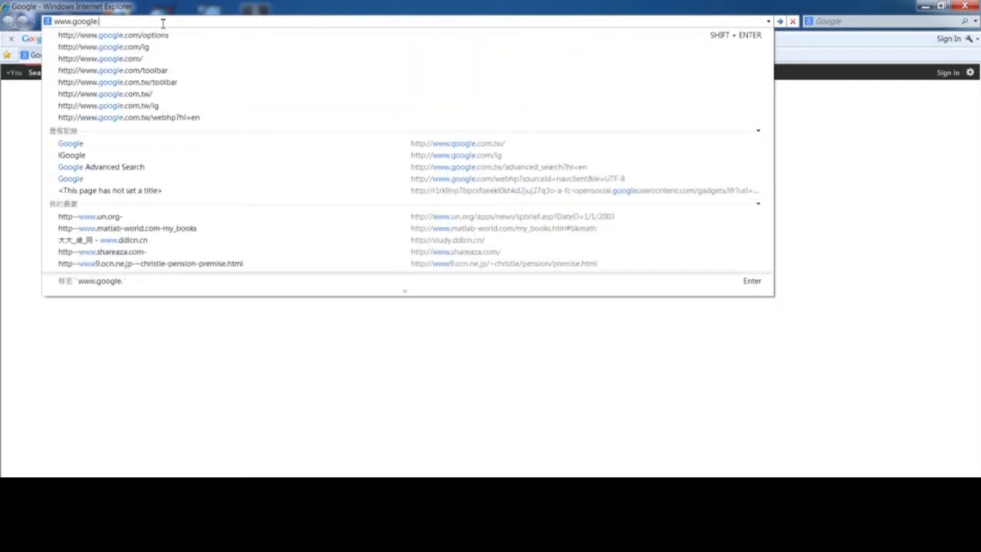
{"action": "type", "text": "com/op"}
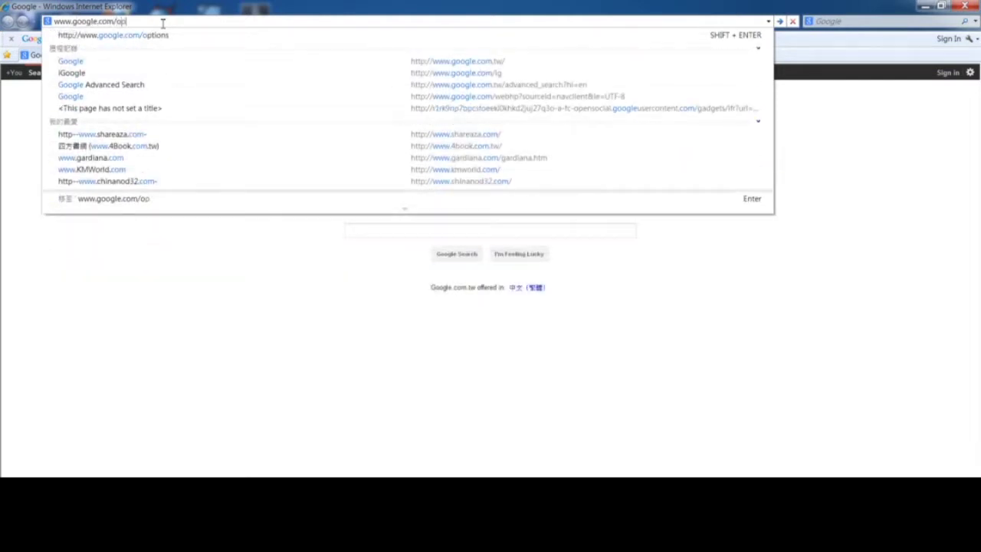
{"action": "type", "text": "tions"}
{"action": "key", "text": "Return"}
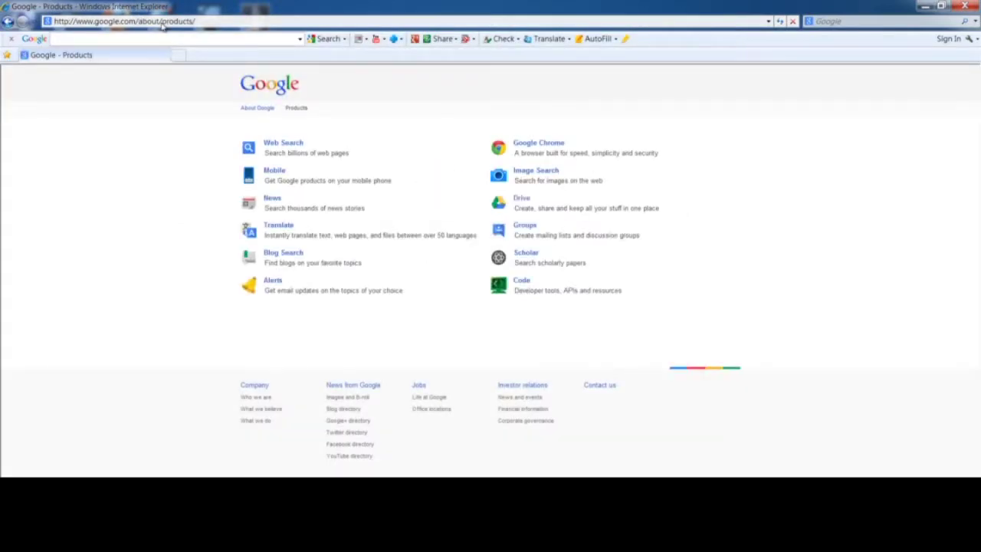
Open Drive and sign in with the account's e-mail address and password.
{"action": "left_click", "coordinate": [525, 201]}
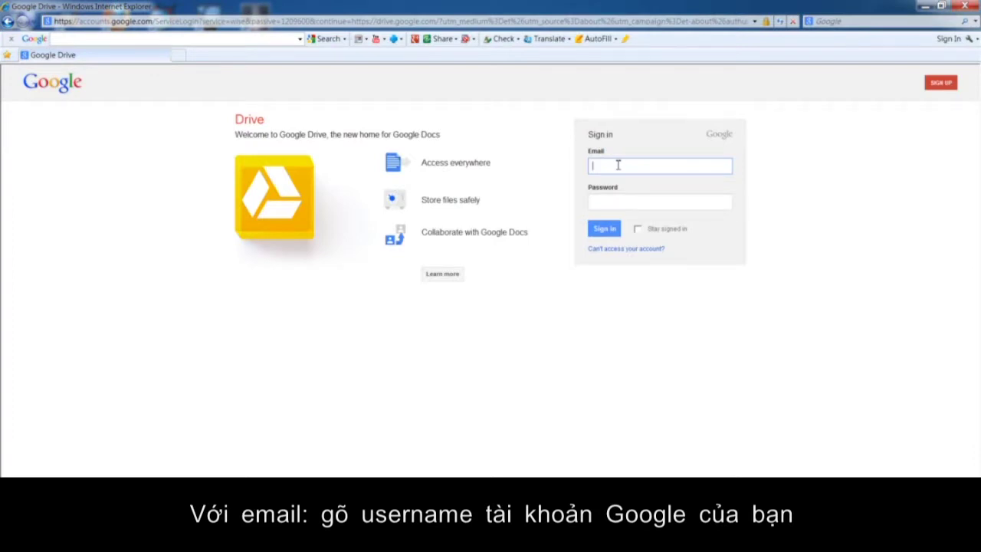
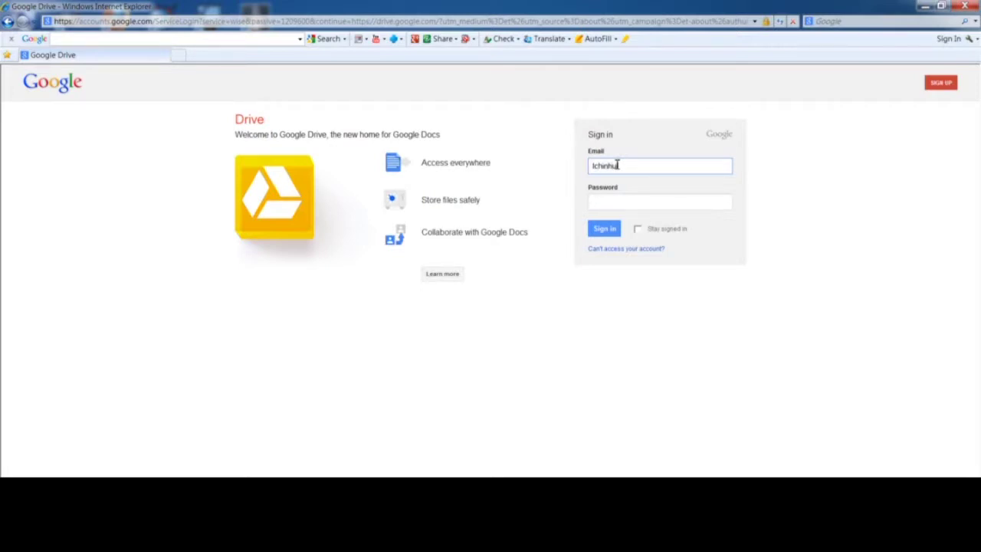
{"action": "key", "text": "Tab"}
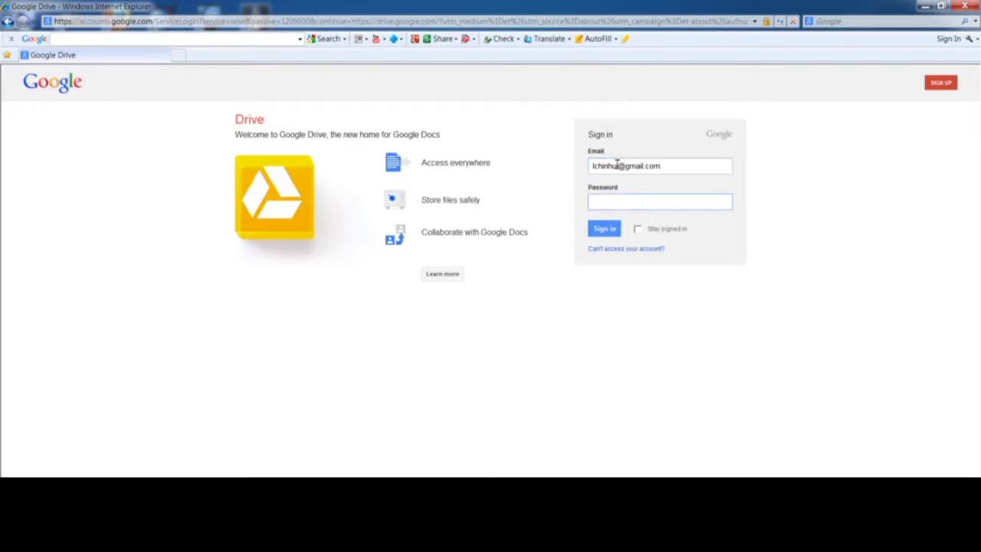
{"action": "type", "text": "********"}
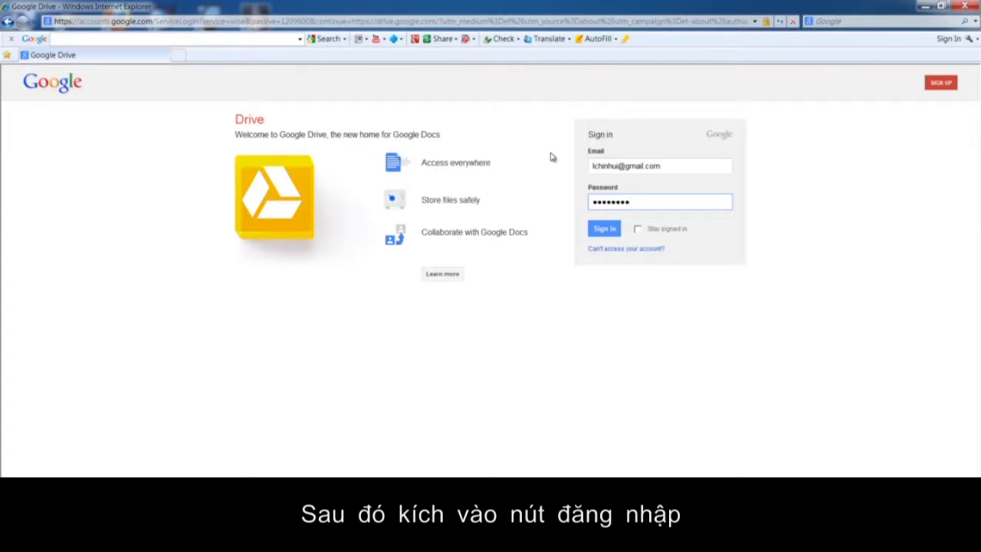
{"action": "left_click", "coordinate": [604, 230]}
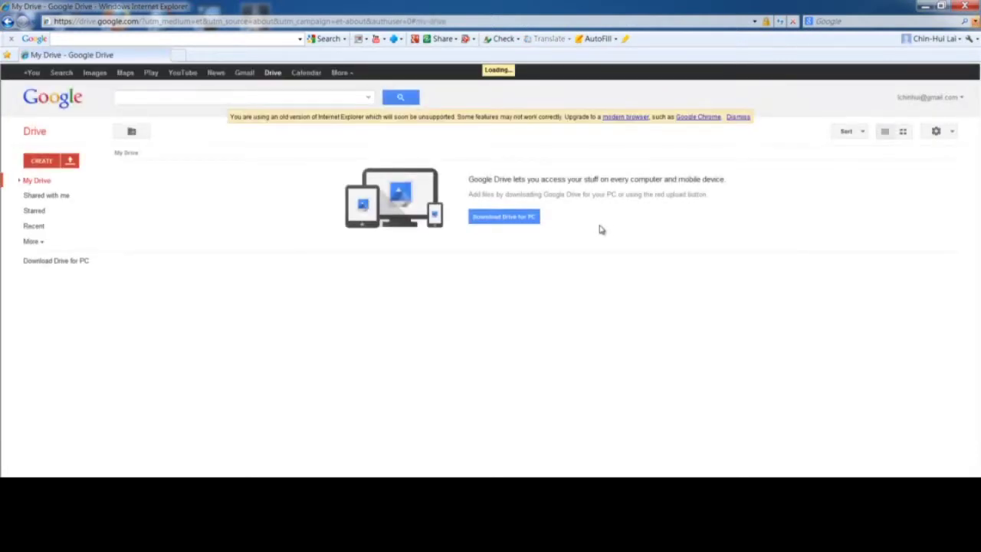
Dismiss the outdated-browser warning and create a new blank Google document.
{"action": "left_click", "coordinate": [740, 118]}
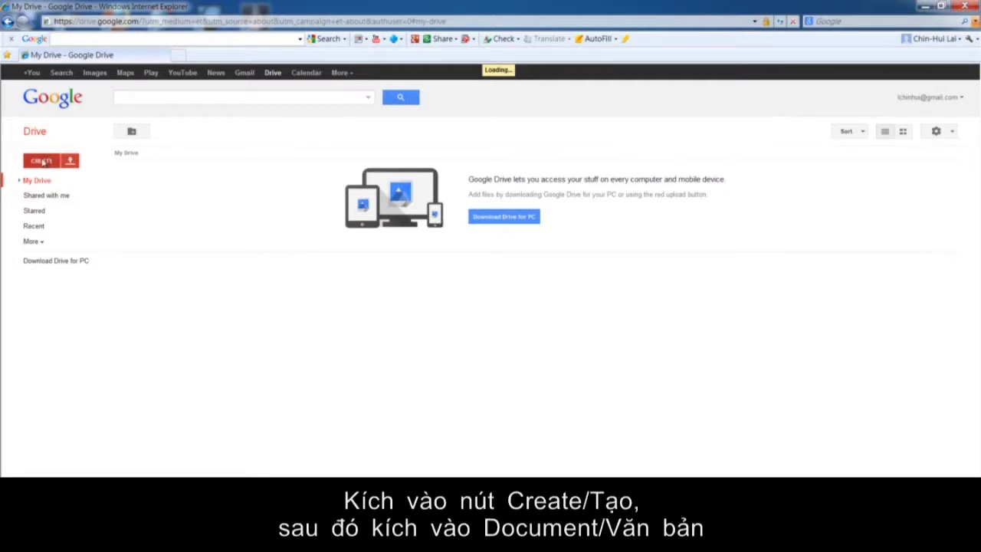
{"action": "left_click", "coordinate": [43, 162]}
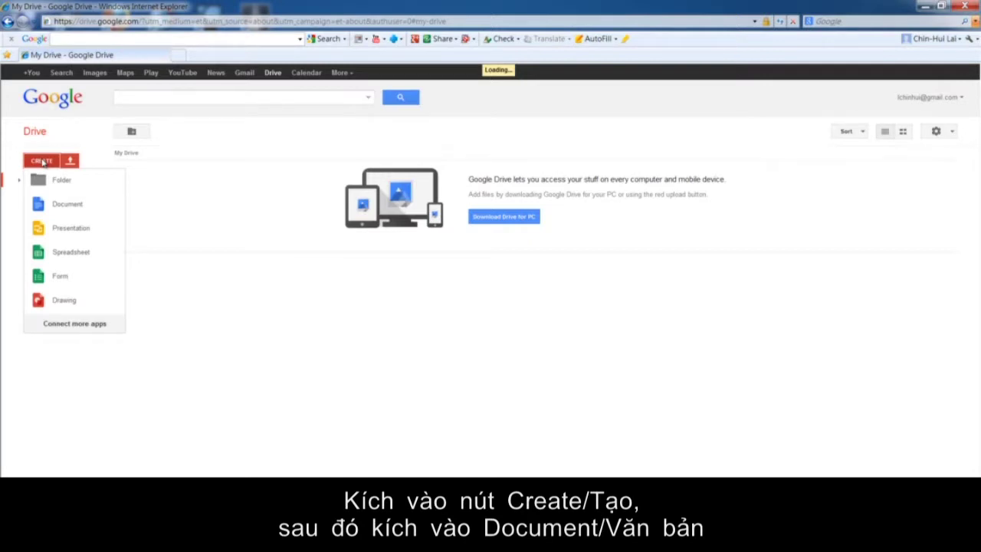
{"action": "left_click", "coordinate": [60, 217]}
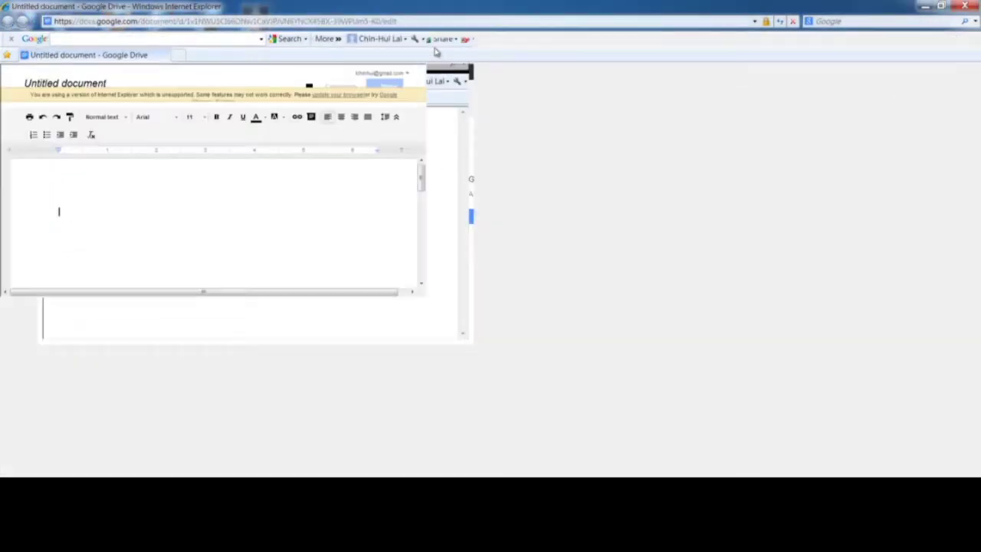
Maximize the Untitled document window and dismiss the yellow unsupported-browser banner.
{"action": "left_click", "coordinate": [441, 50]}
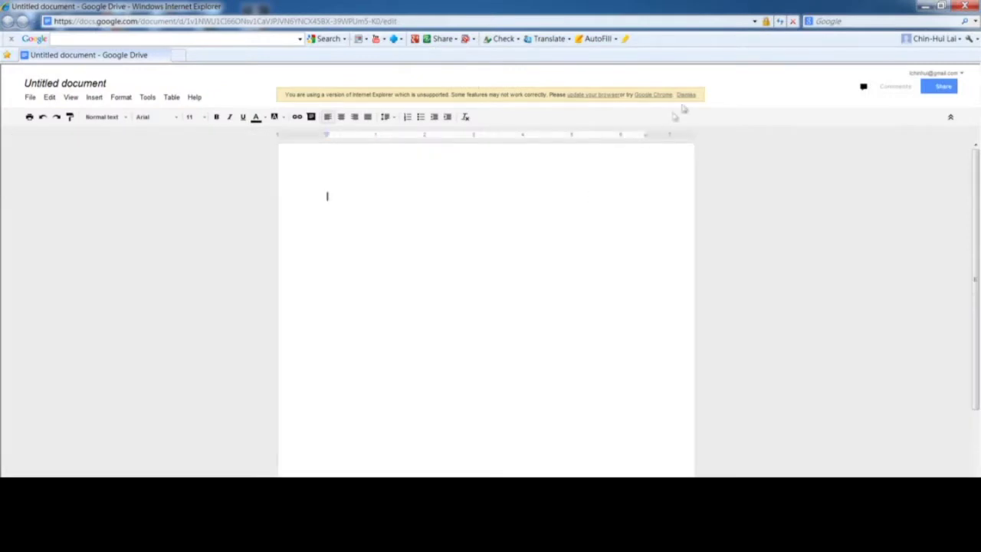
{"action": "left_click", "coordinate": [686, 96]}
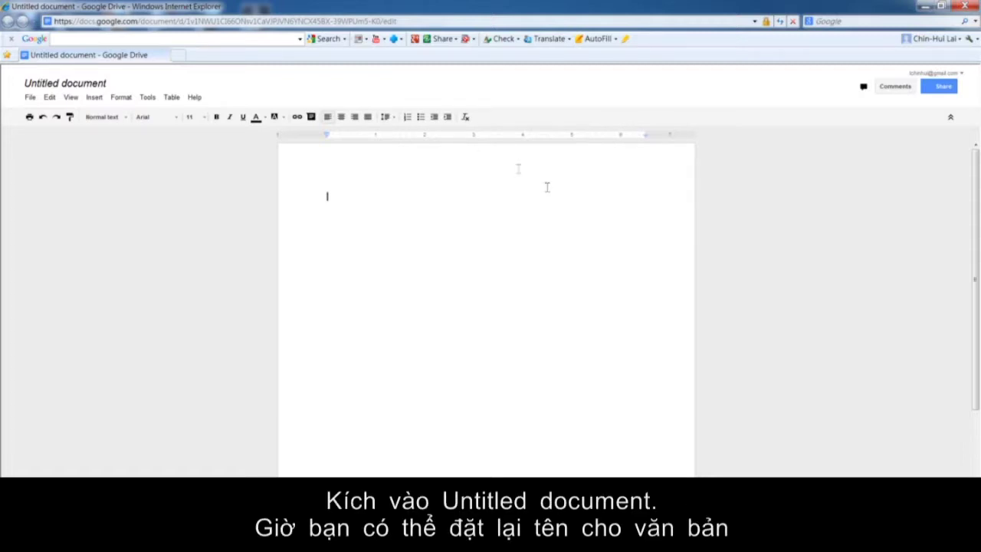
Change the Untitled document's title to 'member meeting'.
{"action": "left_click", "coordinate": [71, 90]}
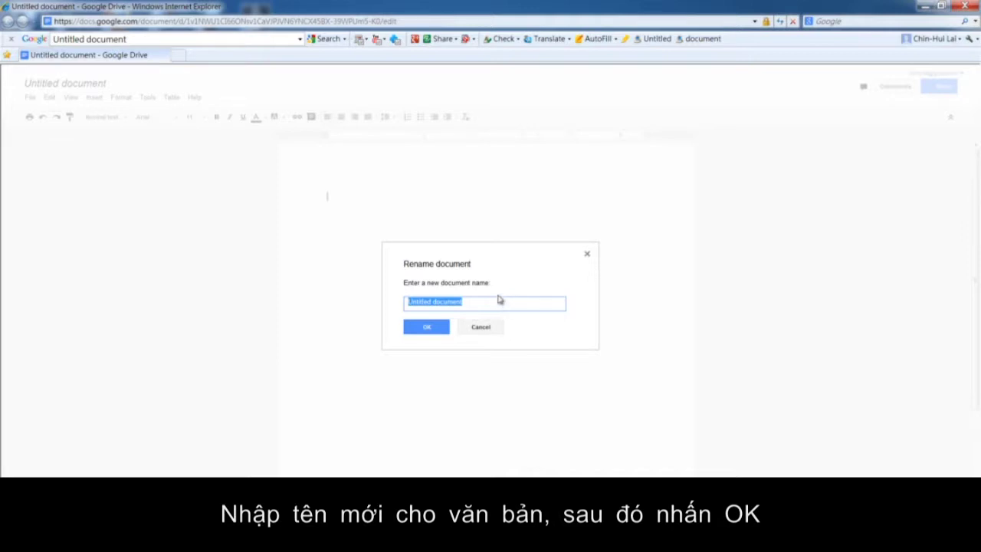
{"action": "type", "text": "m"}
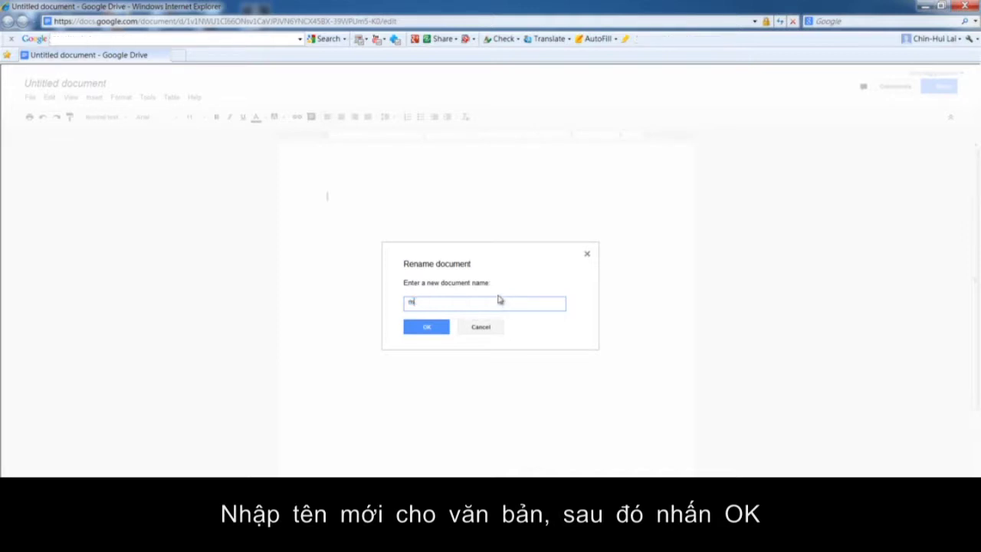
{"action": "type", "text": "ember meeting"}
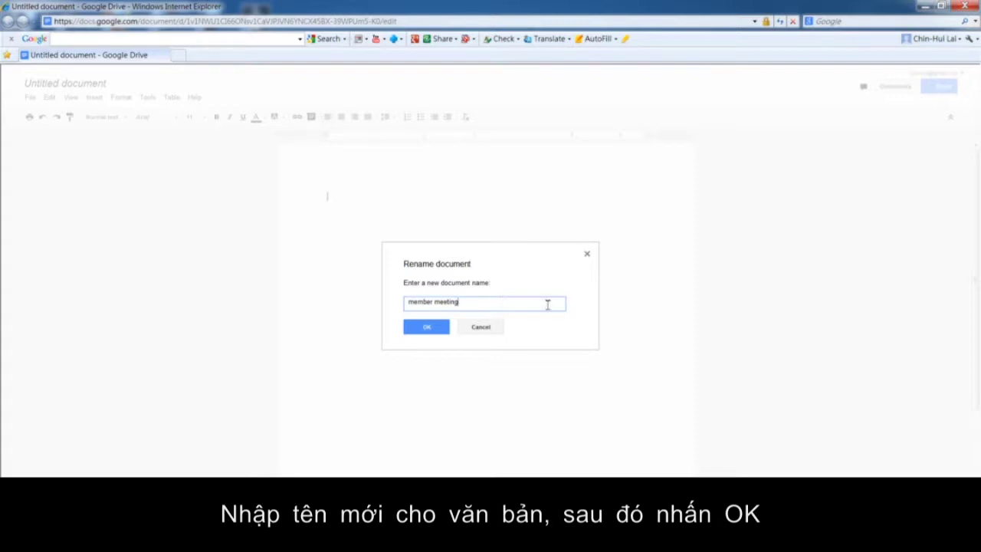
{"action": "left_click", "coordinate": [427, 328]}
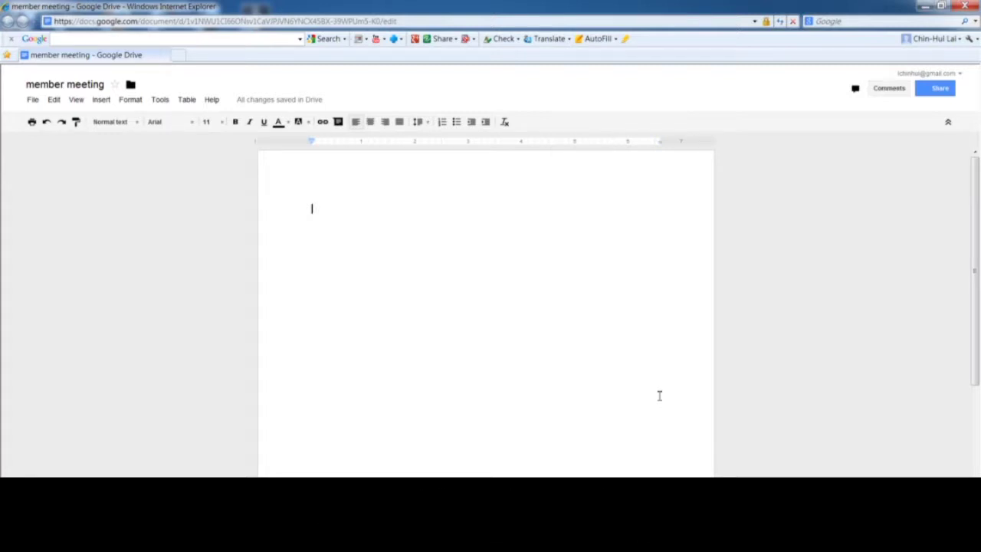
Paste the prepared meeting-minutes text into the document, then close it to return to My Drive.
{"action": "type", "text": "Member meeting  These days, many of us find ourselves in the position of taking meeting minutes without a clue of how to go about it. The following is a guide for making this task easier: Make sure that all of the essential elements are noted, such as type of meeting, name of the organization, date and time, name of the chair or facilitator, main topics and the time of adjournment. For formal and corporate meetings include approval of previous minutes, and all resolutions. Prepare an outline based on the agenda ahead of time, and leave plenty of white space for notes. By having the topics already written down, you can jump right on to a new topic without pause. Prepare a list of expected attendees and check off the names as people enter the room. Or, you can pass around an attendance sheet for everyone to sign as the meeting starts. Make sure that all of the essential elements are noted, such as type of meeting, name of the organization, date and time, name of the chair or facilitator, main topics and the time of adjournment. For formal and corporate meetings include approval of previous minutes, and all resolutions. Prepare an outline based on the agenda ahead of time, and leave plenty of white space for notes. By having the topics already written down, you can jump right on to a new topic without pause. Prepare a list of expected attendees and check off the names as people enter the room. Or, you can pass around an attendance sheet for everyone to sign as the meeting starts."}
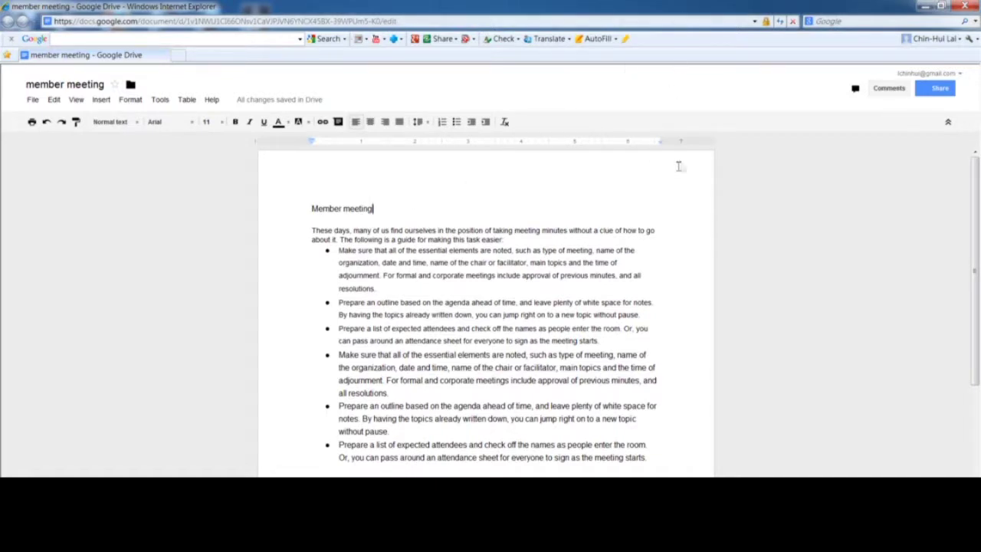
{"action": "left_click", "coordinate": [966, 6]}
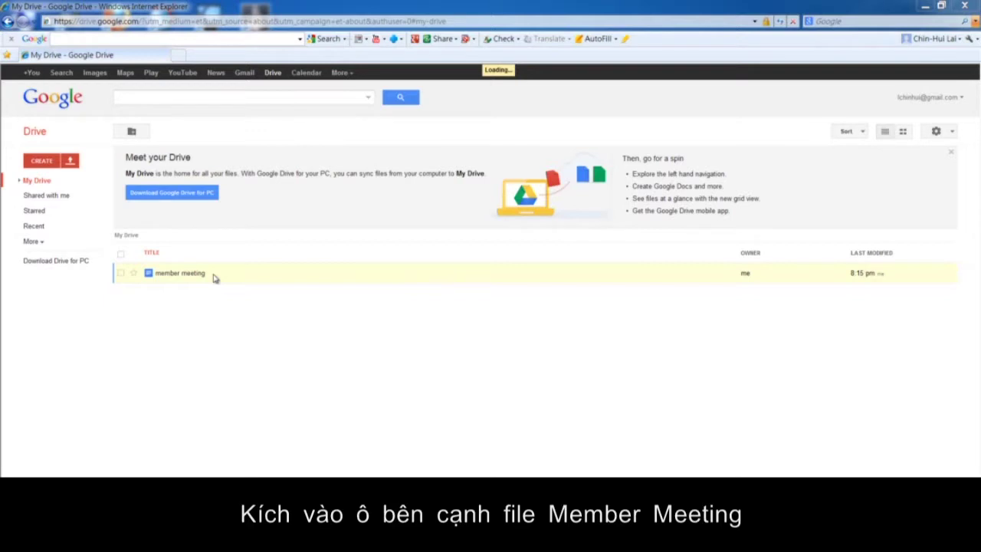
Rename the 'member meeting' file in My Drive to 'Invitation'.
{"action": "left_click", "coordinate": [122, 273]}
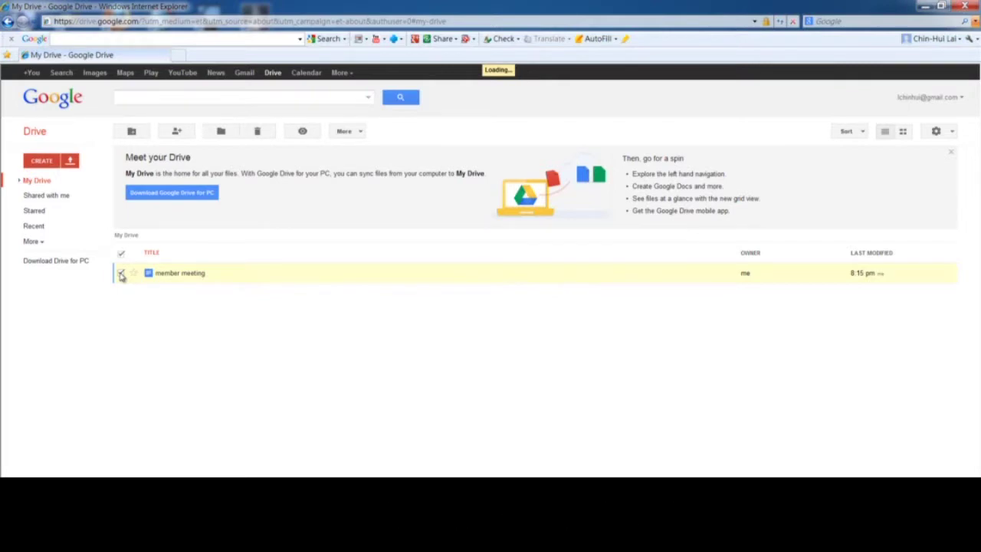
{"action": "left_click", "coordinate": [357, 136]}
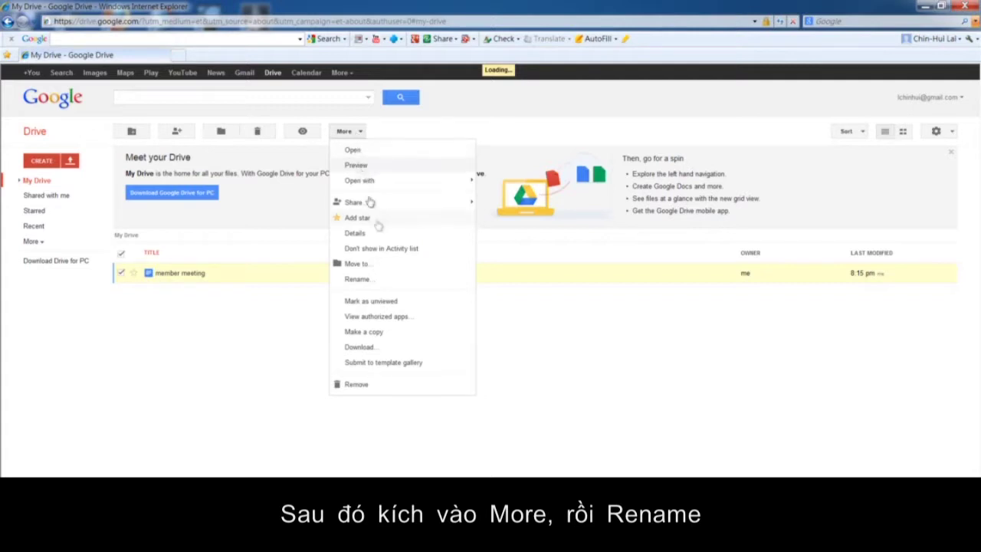
{"action": "left_click", "coordinate": [372, 283]}
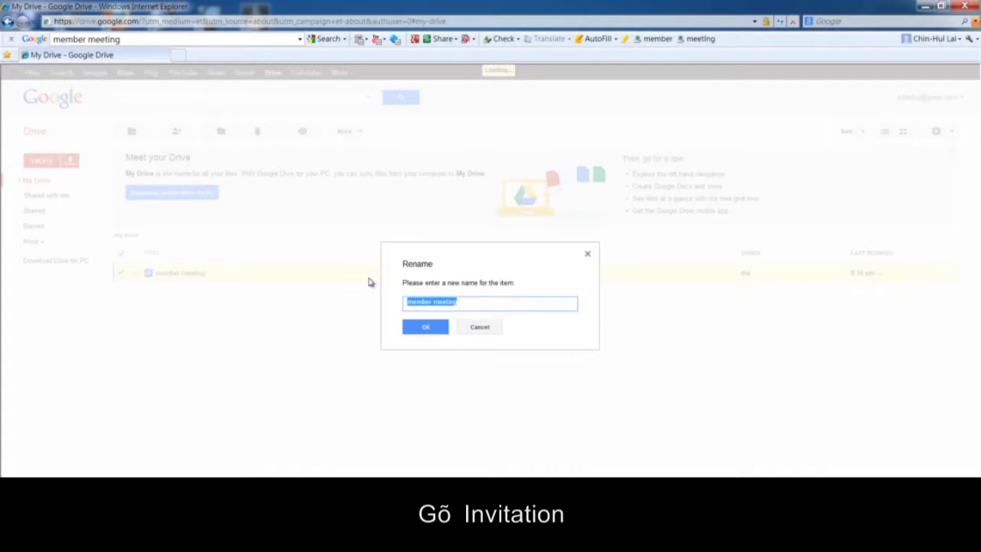
{"action": "type", "text": "Invit"}
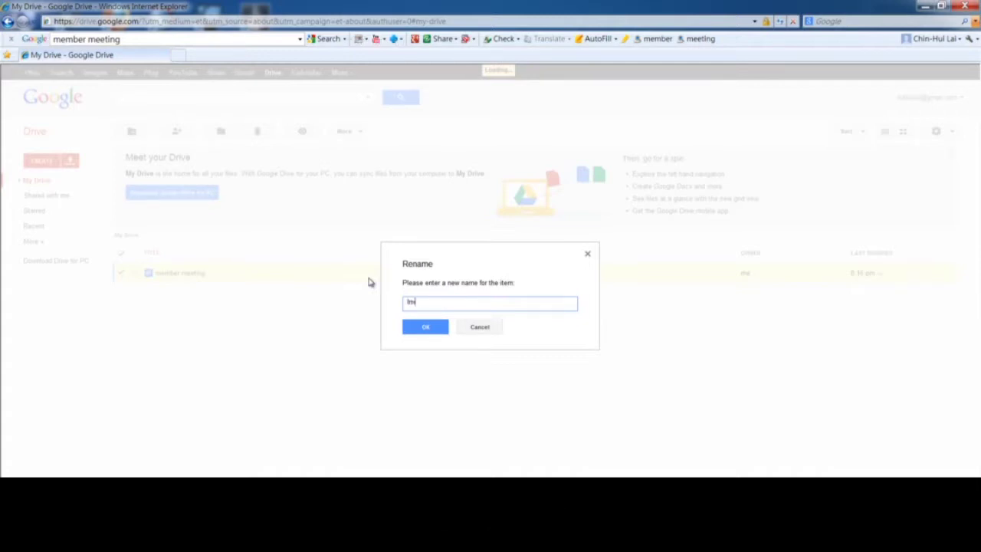
{"action": "type", "text": "ation"}
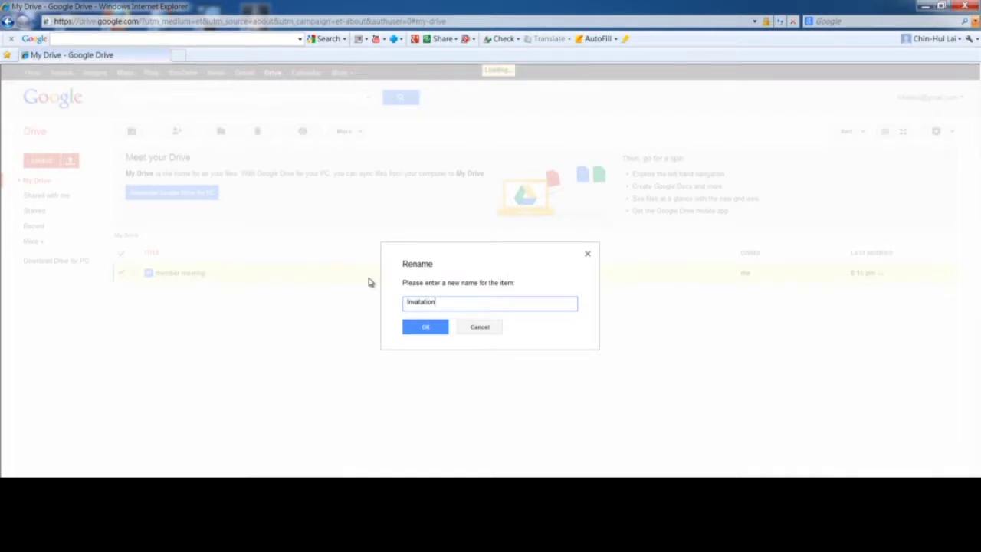
{"action": "left_click", "coordinate": [426, 328]}
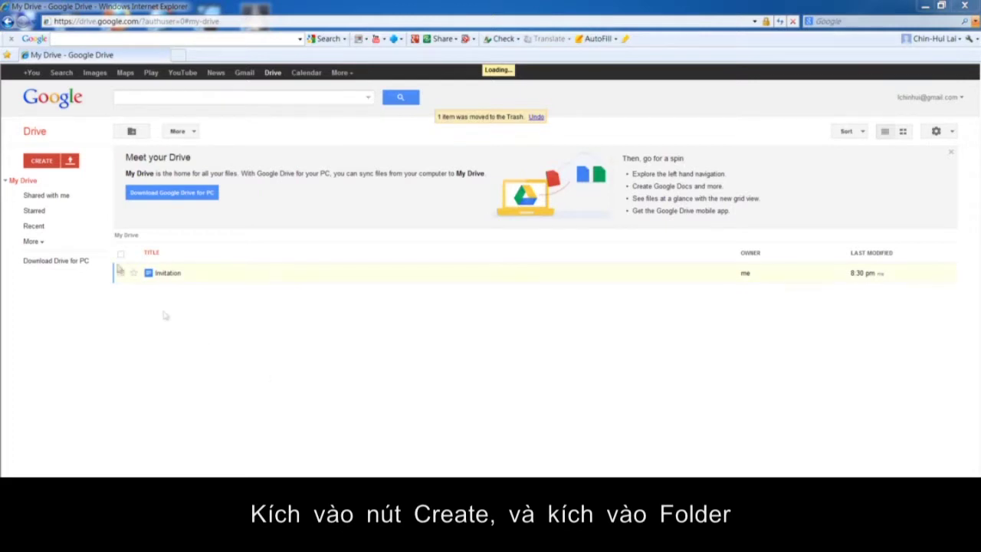
Create a new folder named 'Management' in My Drive.
{"action": "left_click", "coordinate": [48, 159]}
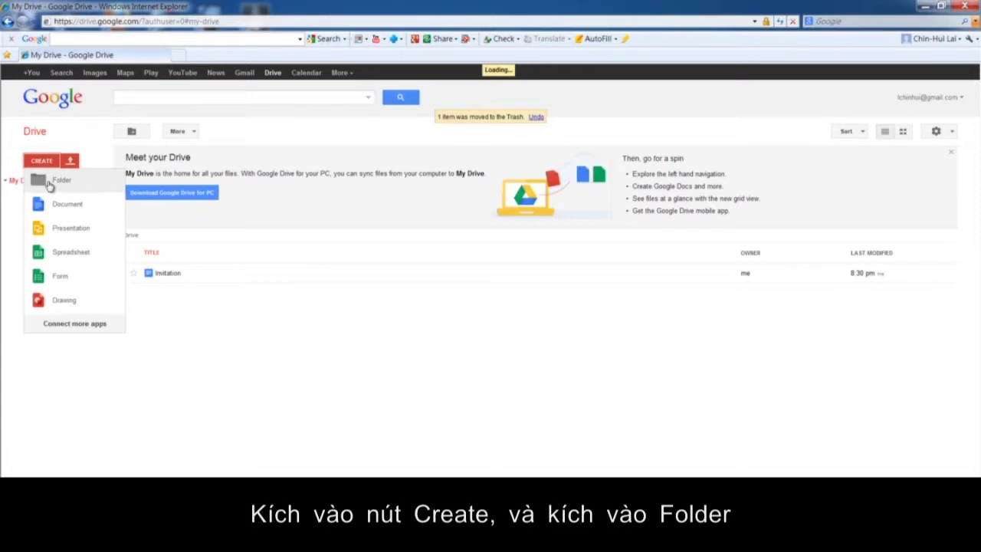
{"action": "left_click", "coordinate": [48, 184]}
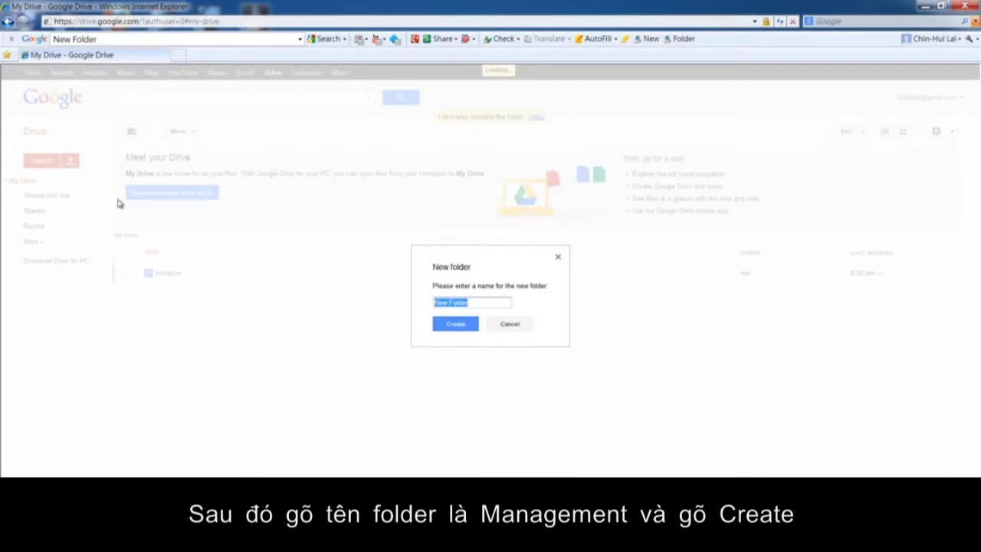
{"action": "type", "text": "Management"}
{"action": "left_click", "coordinate": [467, 327]}
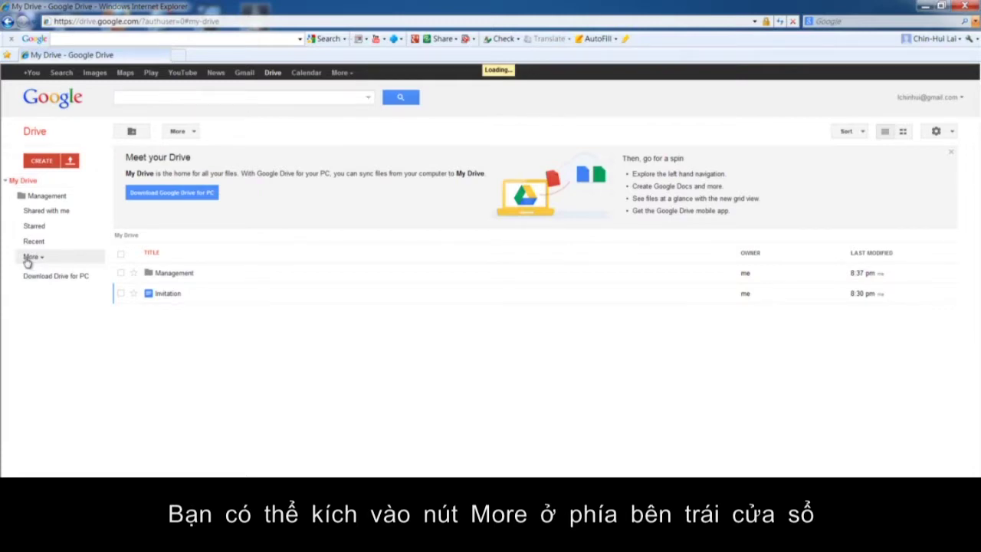
Filter the Drive file list by owner to show only items Owned by me.
{"action": "left_click", "coordinate": [30, 258]}
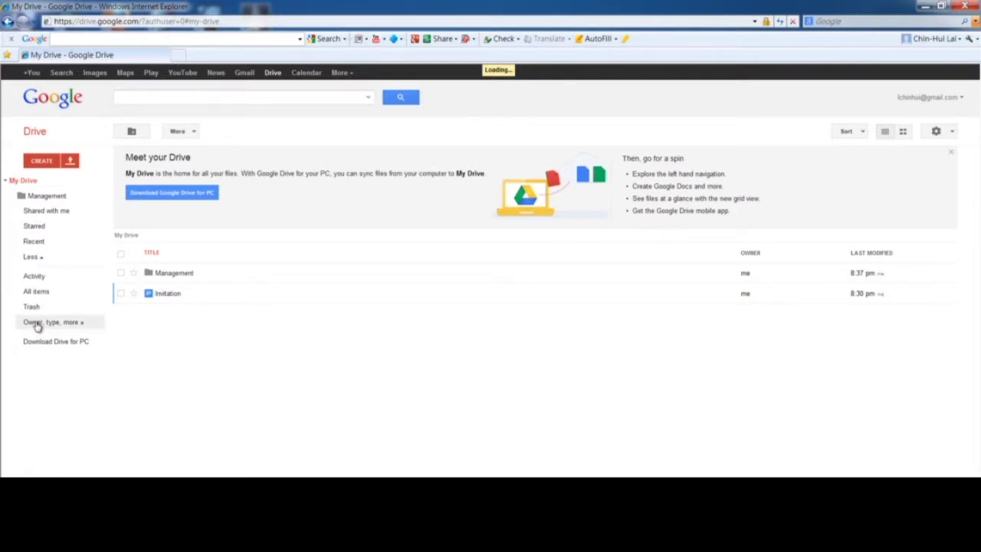
{"action": "left_click", "coordinate": [37, 325]}
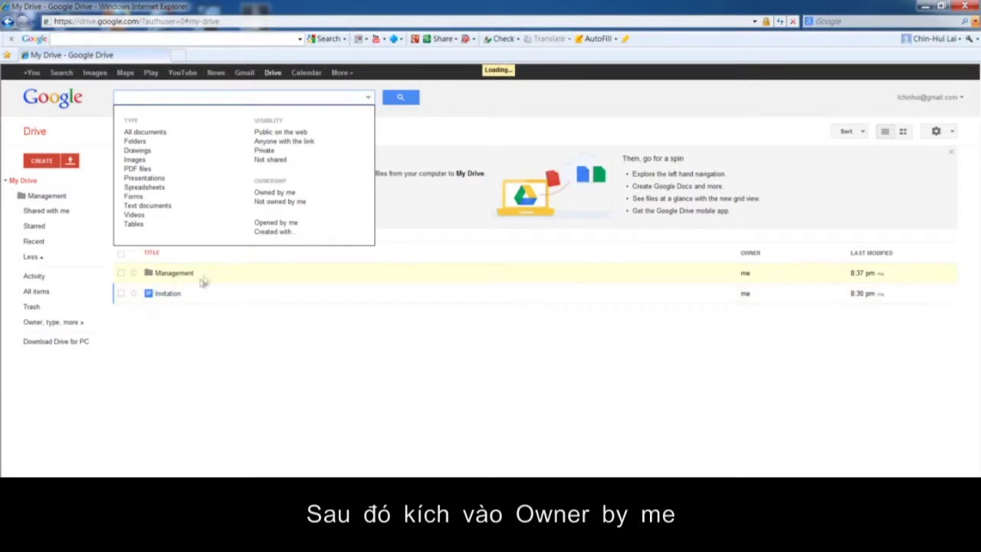
{"action": "left_click", "coordinate": [282, 197]}
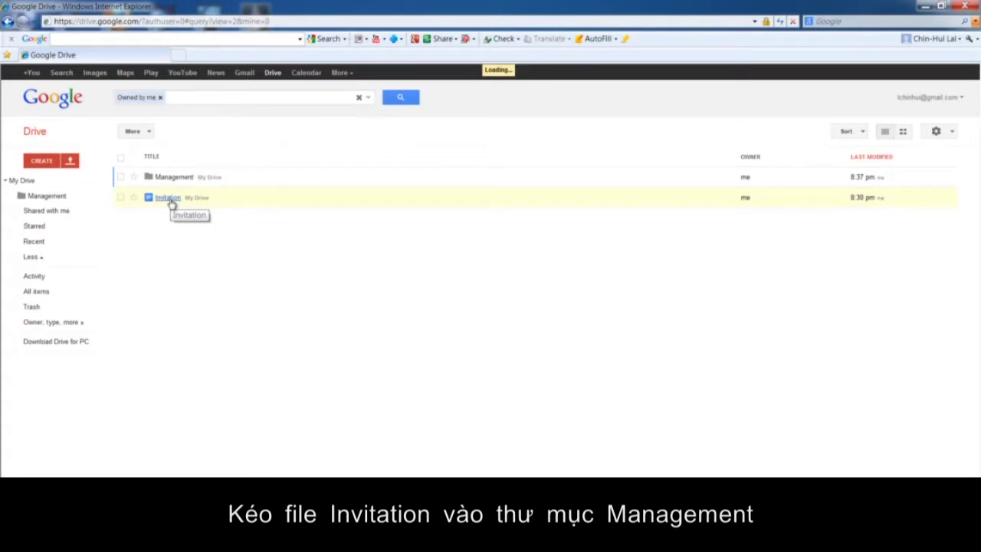
Drag the Invitation document onto the Management folder, then open that folder.
{"action": "left_click_drag", "start_coordinate": [173, 203], "coordinate": [179, 181]}
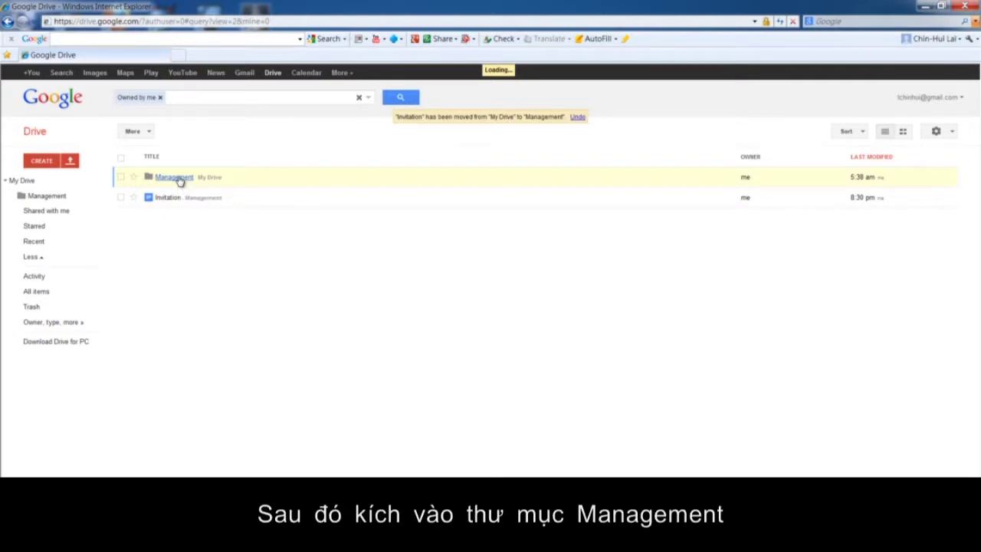
{"action": "left_click", "coordinate": [176, 177]}
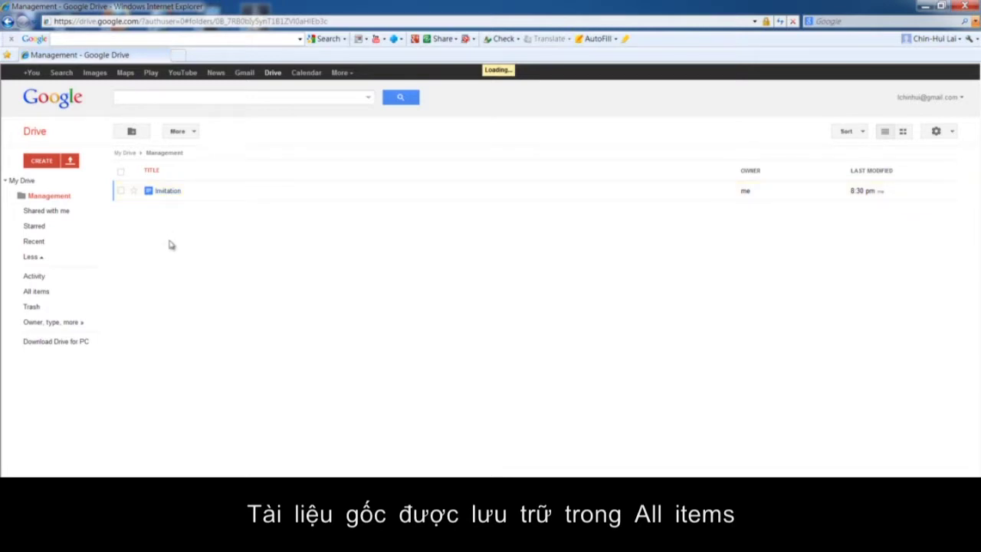
Star the Invitation document from All items, confirm it under Starred, then remove the star.
{"action": "left_click", "coordinate": [40, 297]}
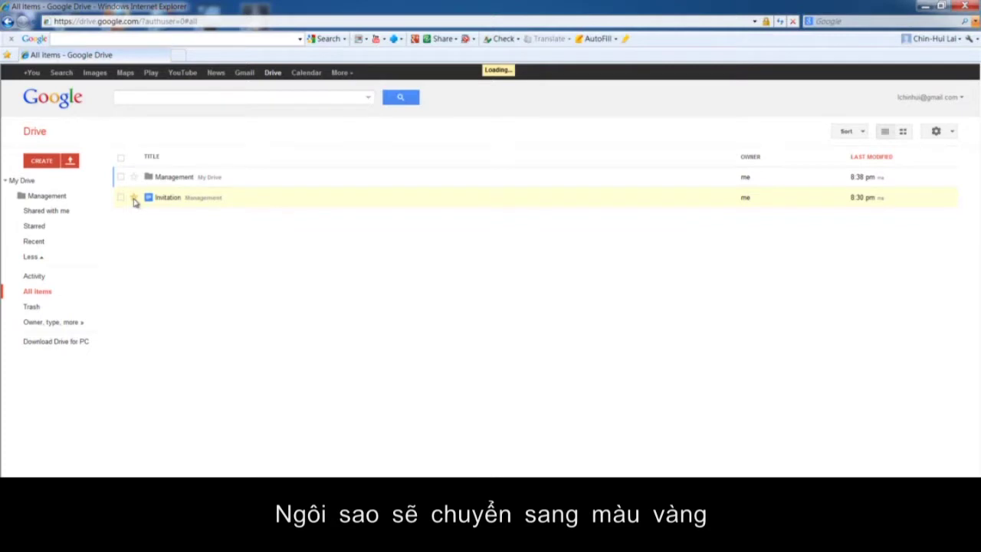
{"action": "left_click", "coordinate": [134, 198]}
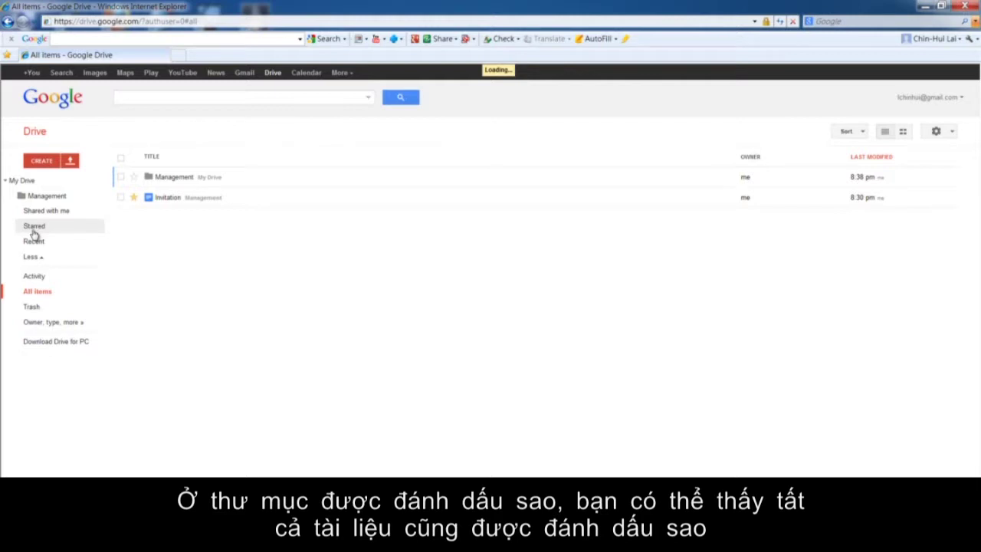
{"action": "left_click", "coordinate": [34, 230]}
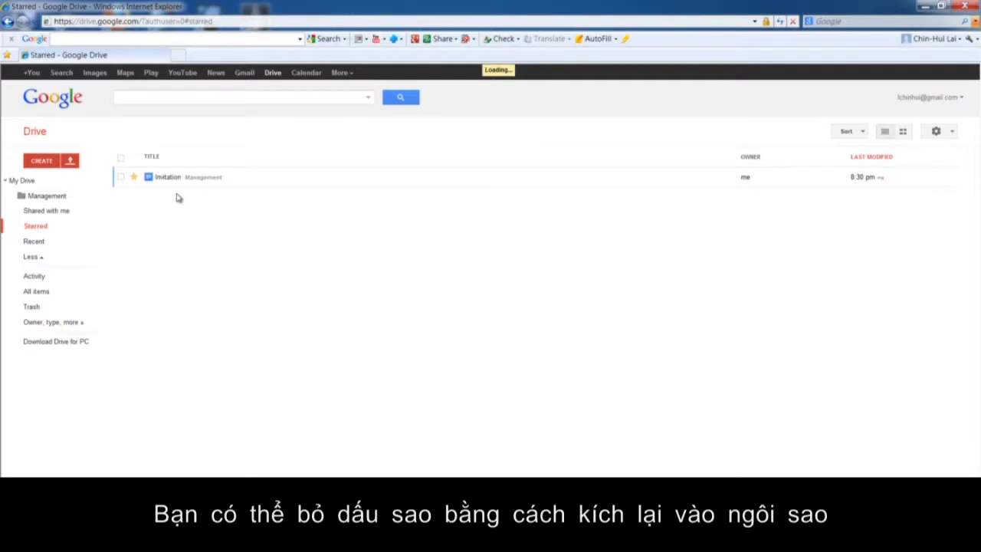
{"action": "left_click", "coordinate": [133, 178]}
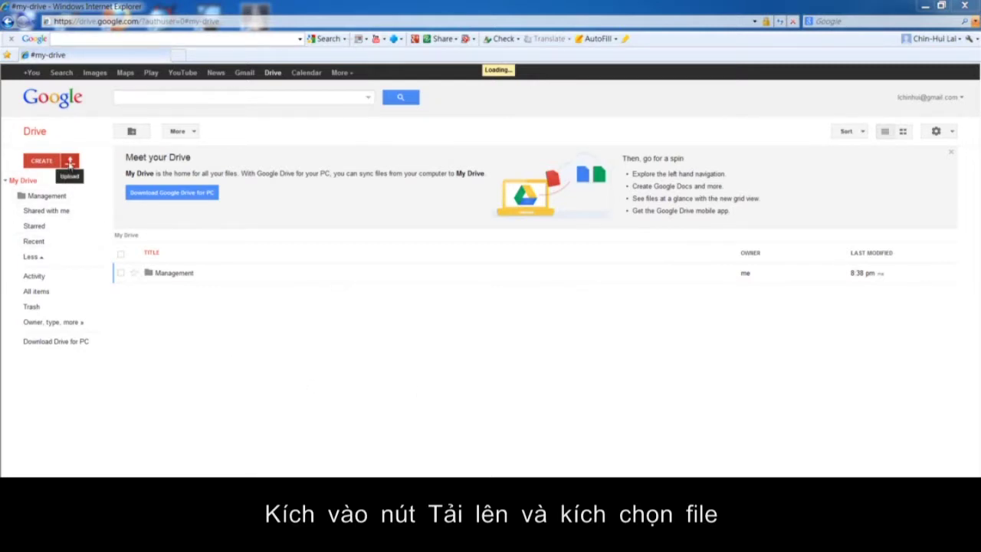
Upload exercise.docx from the Desktop > Doc folder into My Drive.
{"action": "left_click", "coordinate": [69, 162]}
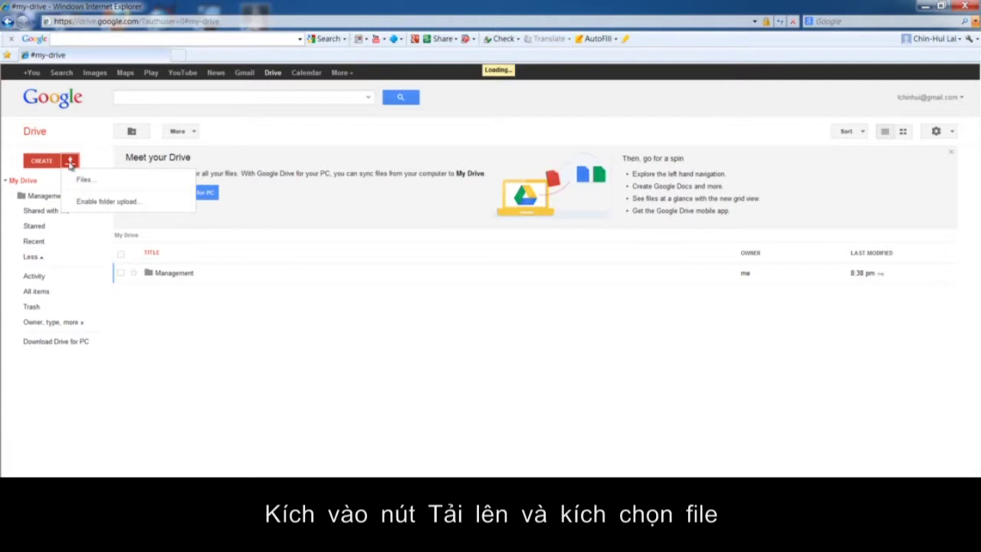
{"action": "left_click", "coordinate": [78, 184]}
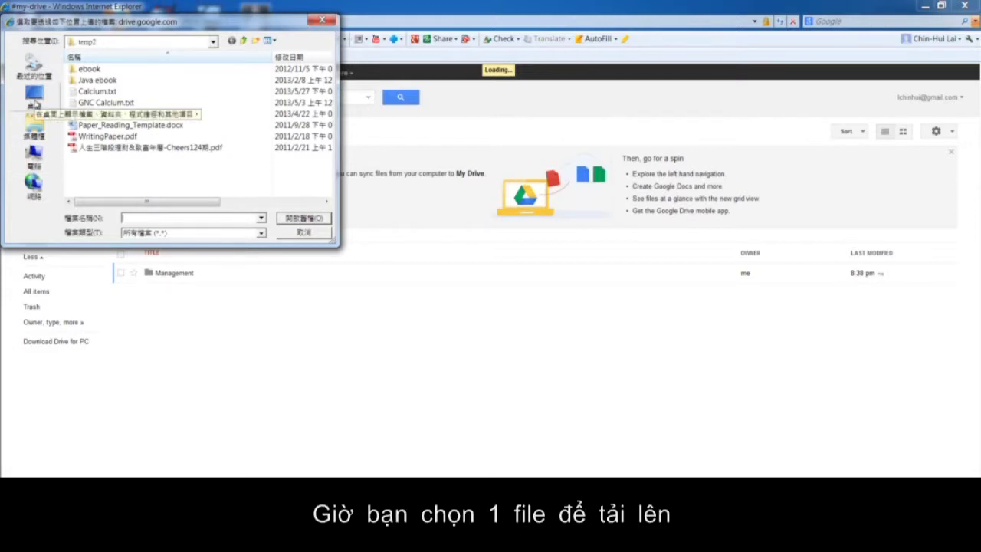
{"action": "left_click", "coordinate": [35, 100]}
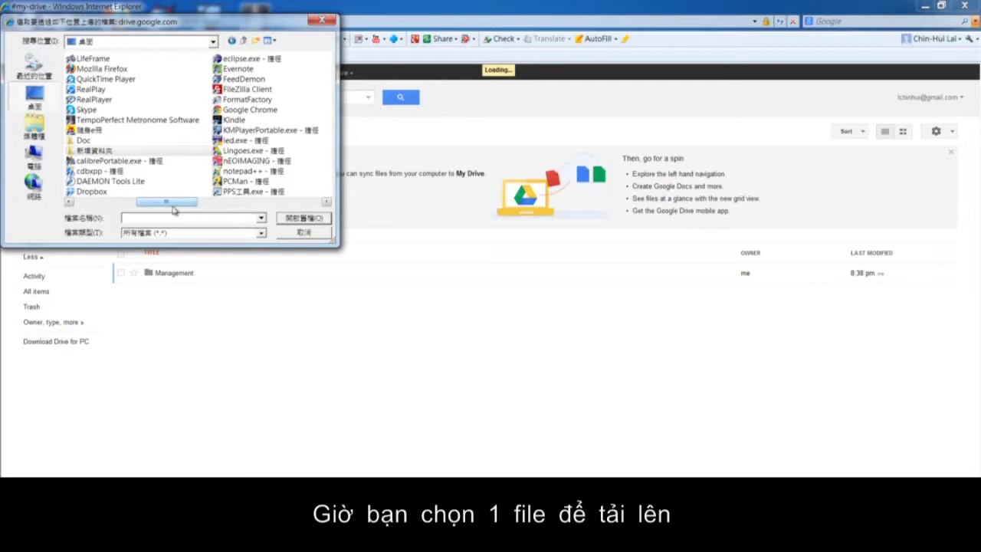
{"action": "left_click_drag", "start_coordinate": [170, 203], "coordinate": [195, 203]}
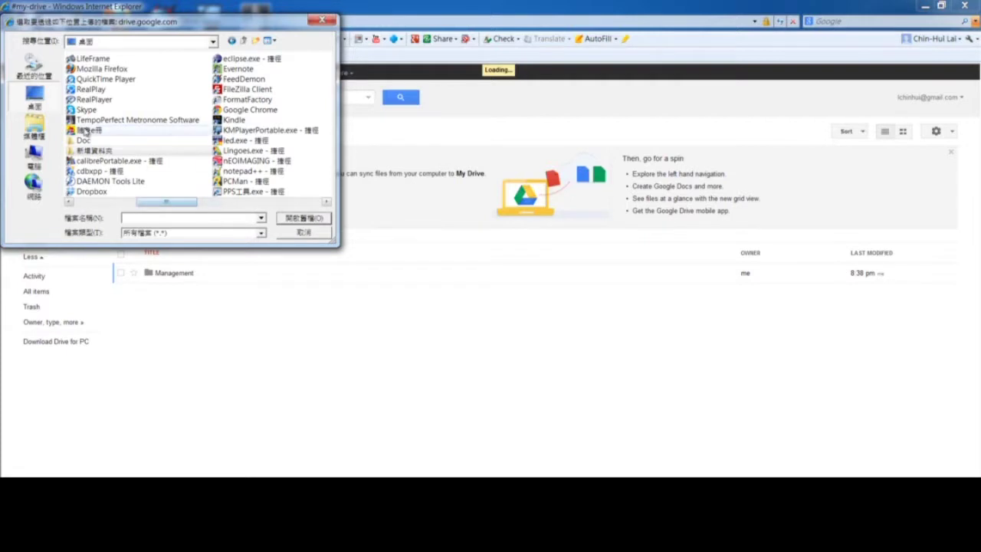
{"action": "double_click", "coordinate": [82, 140]}
{"action": "left_click", "coordinate": [83, 92]}
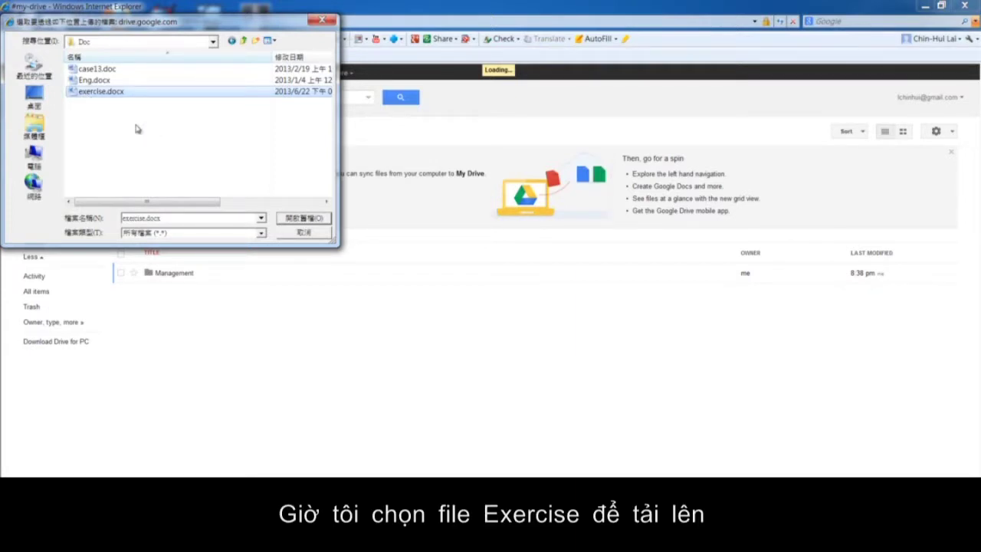
{"action": "left_click", "coordinate": [289, 220]}
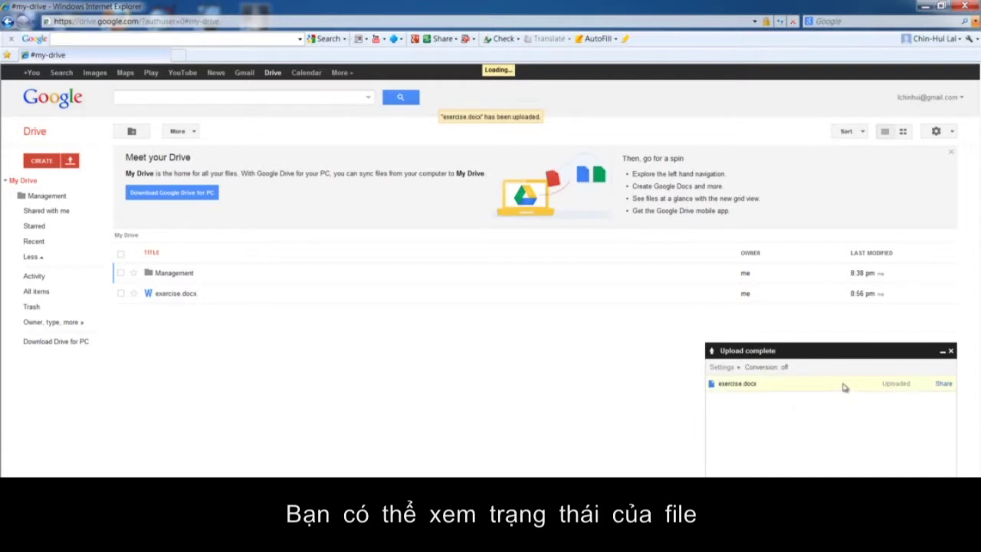
{"action": "left_click", "coordinate": [951, 352]}
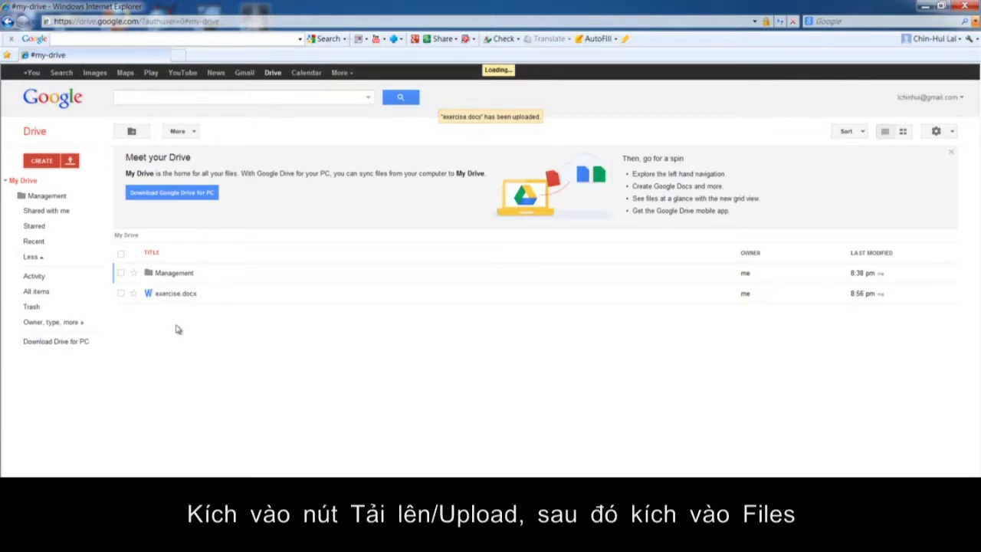
Upload case13.doc and Eng.docx together as two files into My Drive.
{"action": "left_click", "coordinate": [70, 162]}
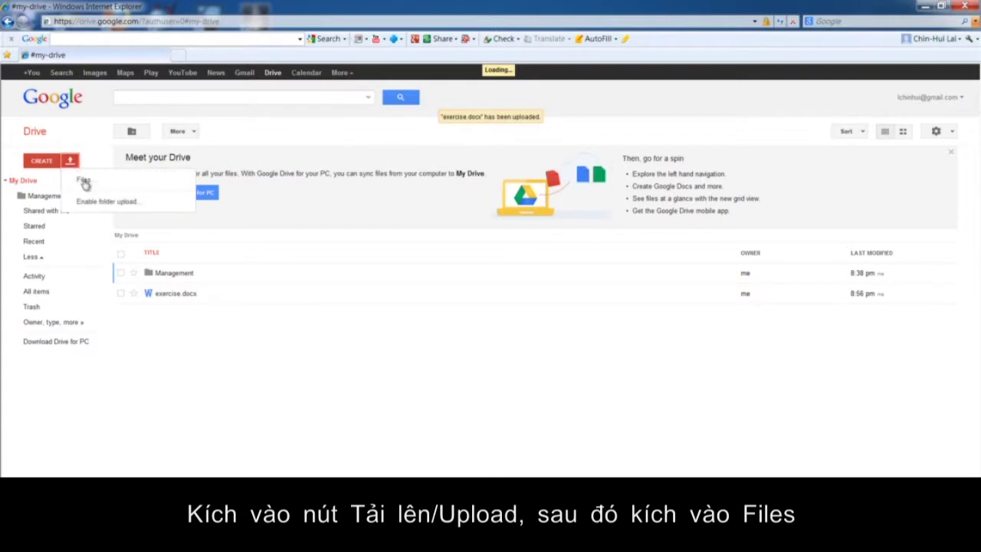
{"action": "left_click", "coordinate": [83, 181]}
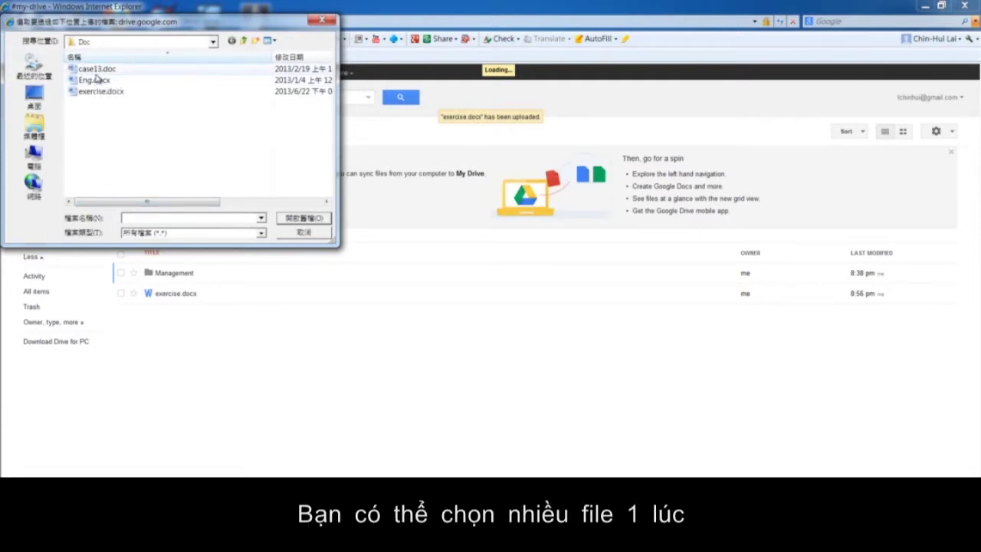
{"action": "left_click", "coordinate": [101, 71]}
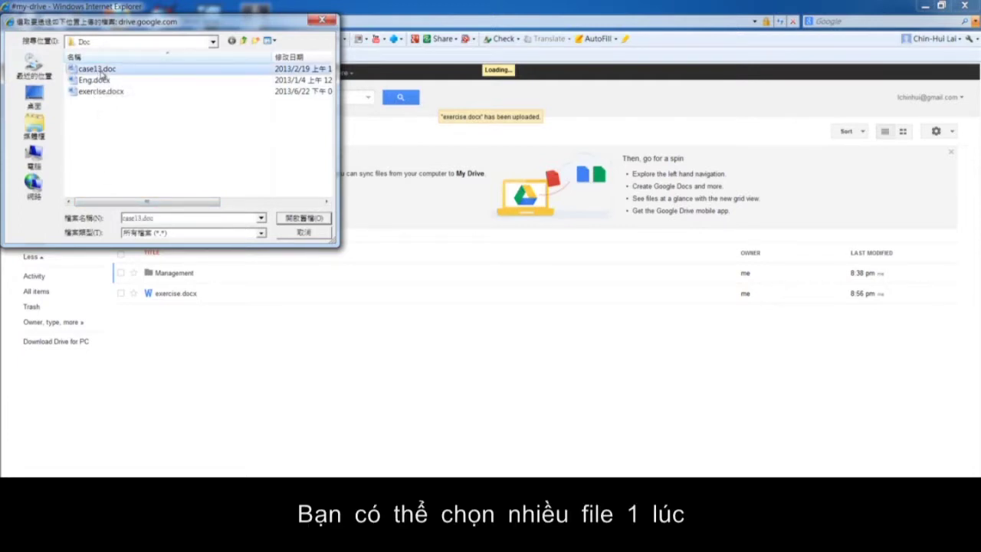
{"action": "left_click", "coordinate": [103, 81], "text": "ctrl"}
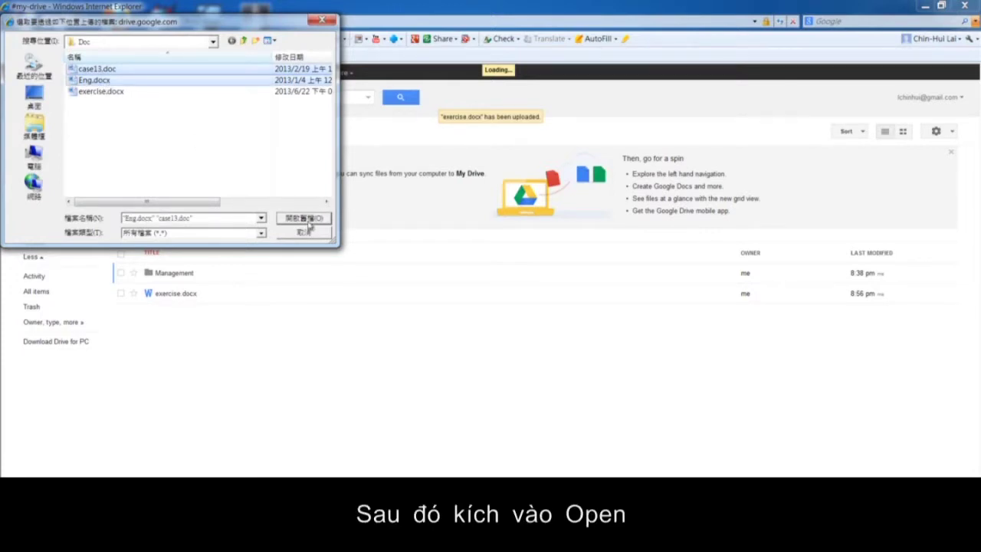
{"action": "left_click", "coordinate": [309, 221]}
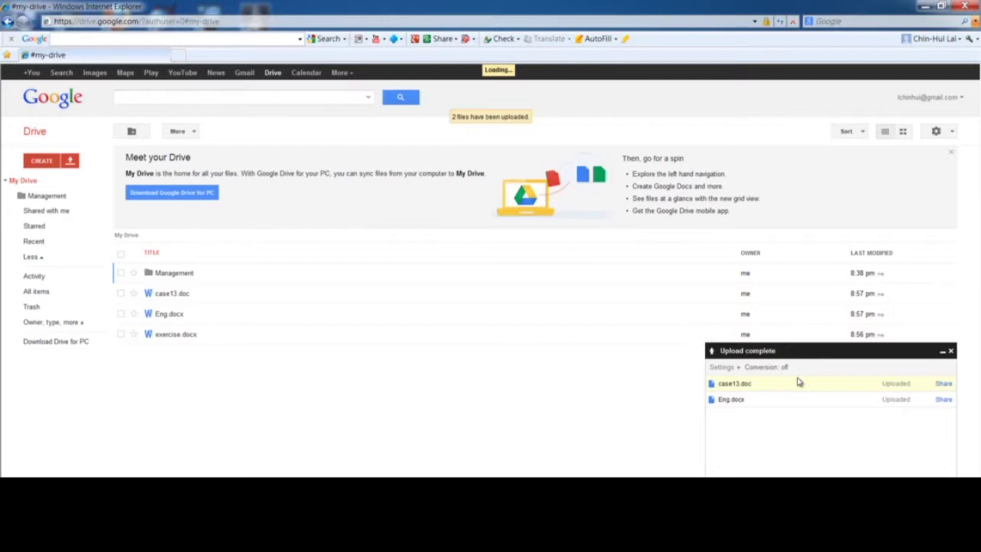
{"action": "left_click", "coordinate": [951, 350]}
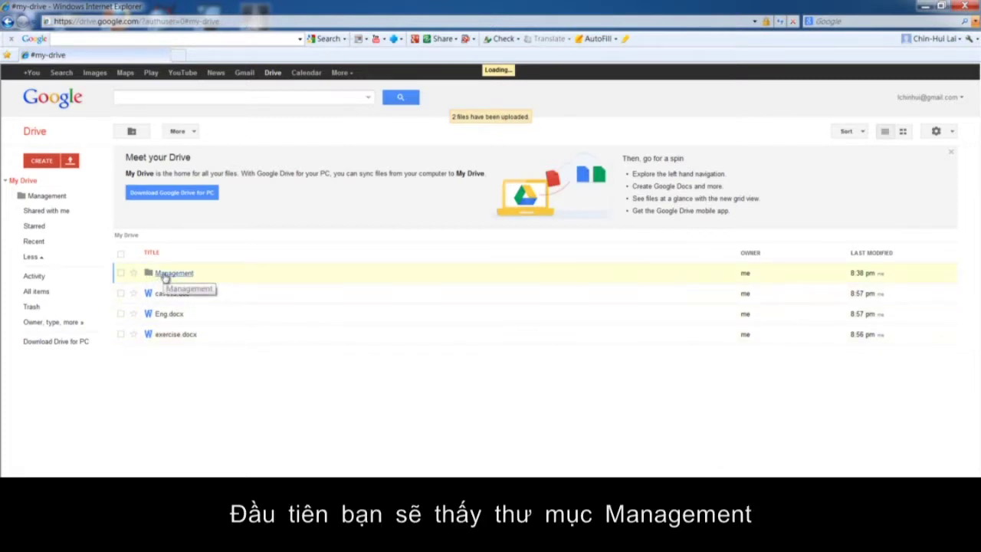
Open the Management folder to reveal the Invitation document inside.
{"action": "left_click", "coordinate": [165, 273]}
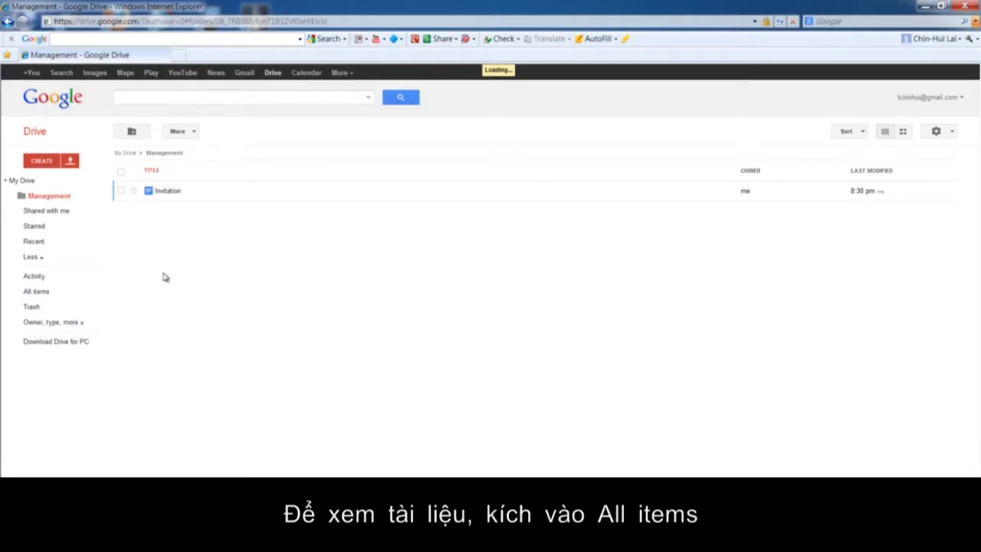
Show All items in Drive to find the Copy of test document.
{"action": "left_click", "coordinate": [37, 293]}
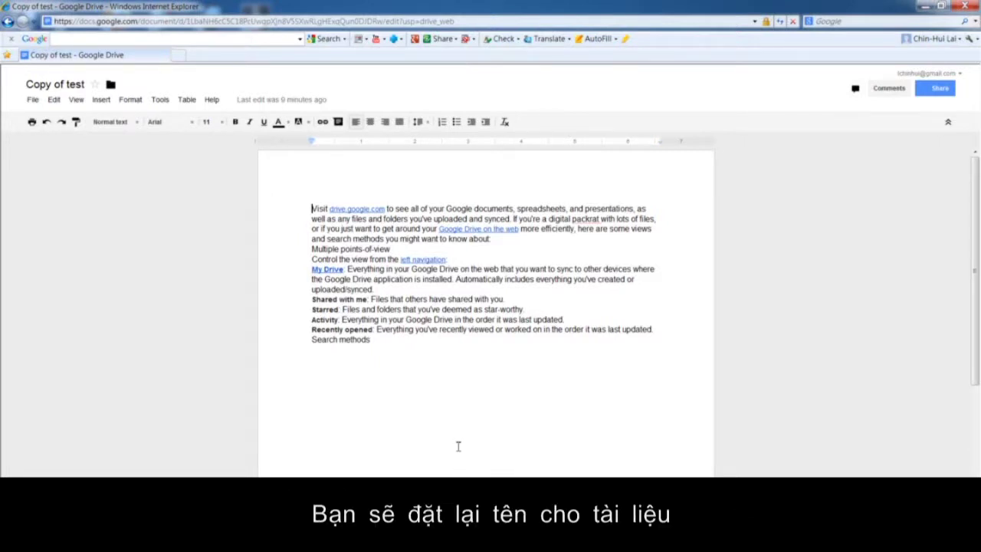
Rename the Copy of test document to 'Revised annual report' through File > Rename.
{"action": "left_click", "coordinate": [33, 102]}
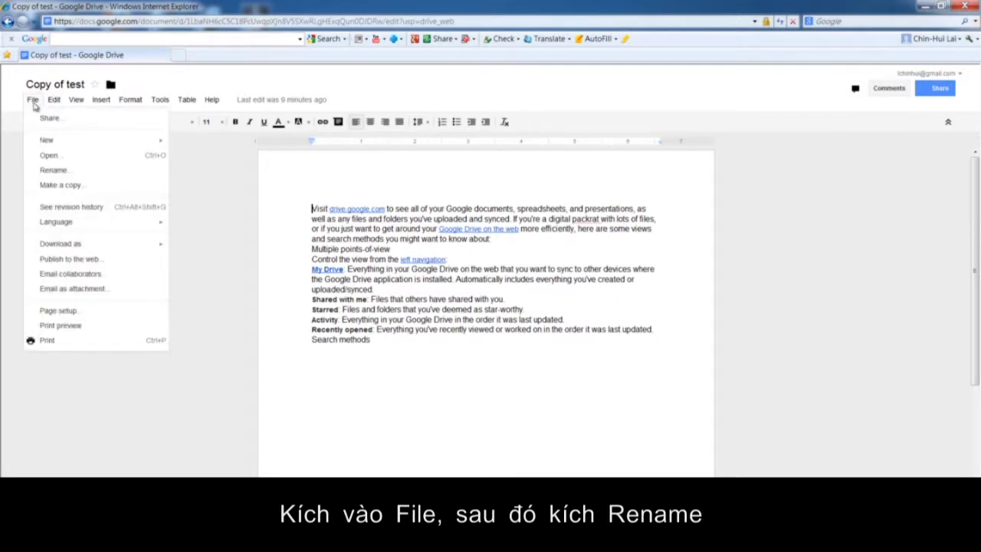
{"action": "left_click", "coordinate": [53, 171]}
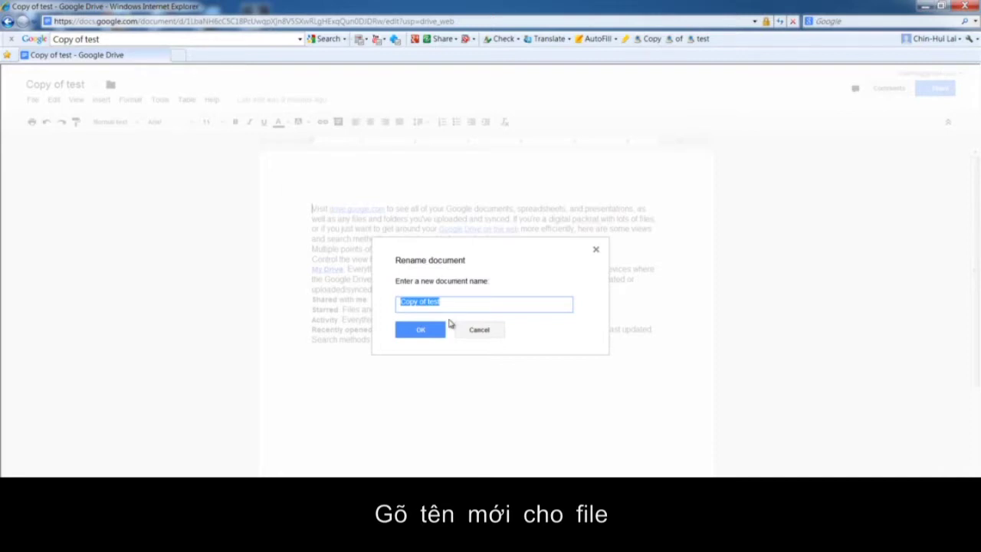
{"action": "type", "text": "Revi"}
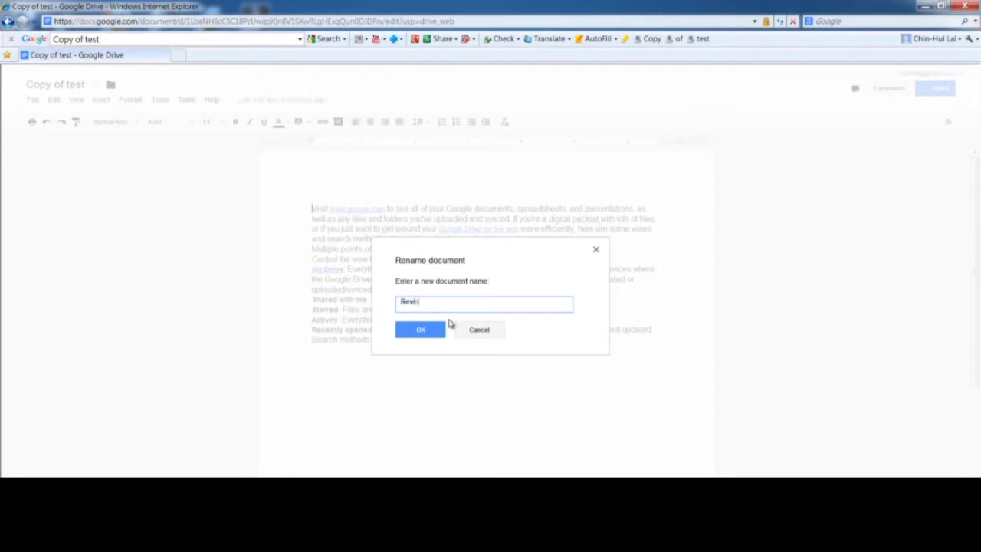
{"action": "type", "text": "sed annual report"}
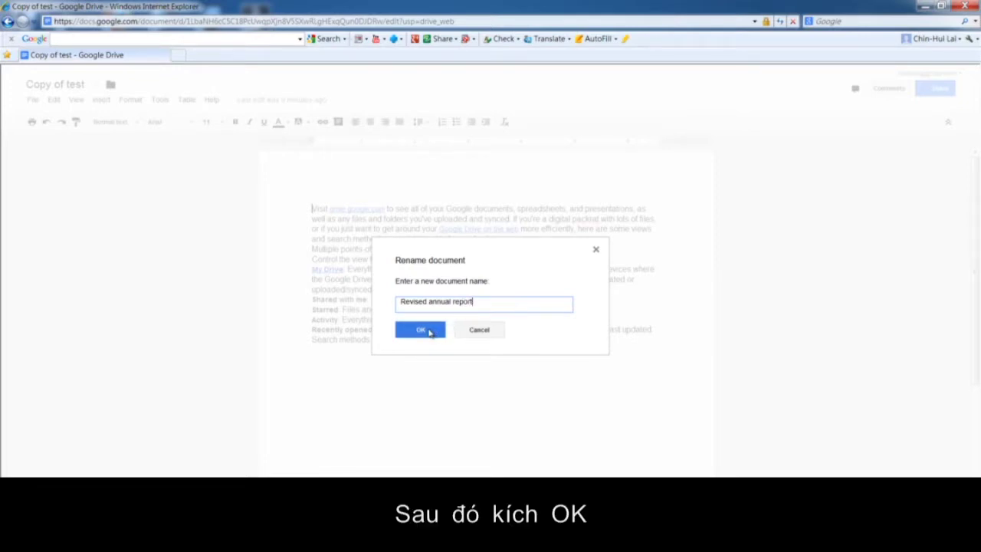
{"action": "left_click", "coordinate": [420, 329]}
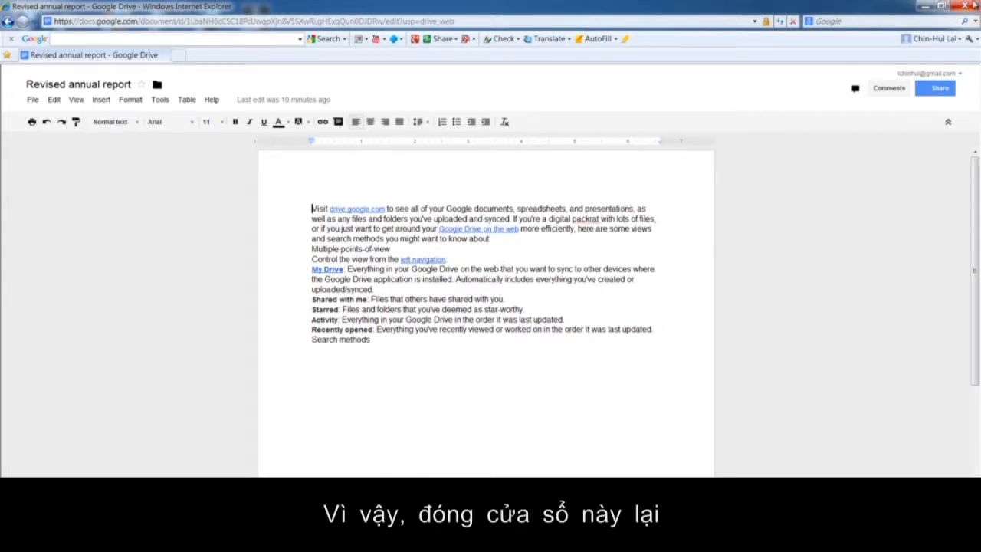
Close the Revised annual report window, leaving Copy of test displayed.
{"action": "left_click", "coordinate": [967, 6]}
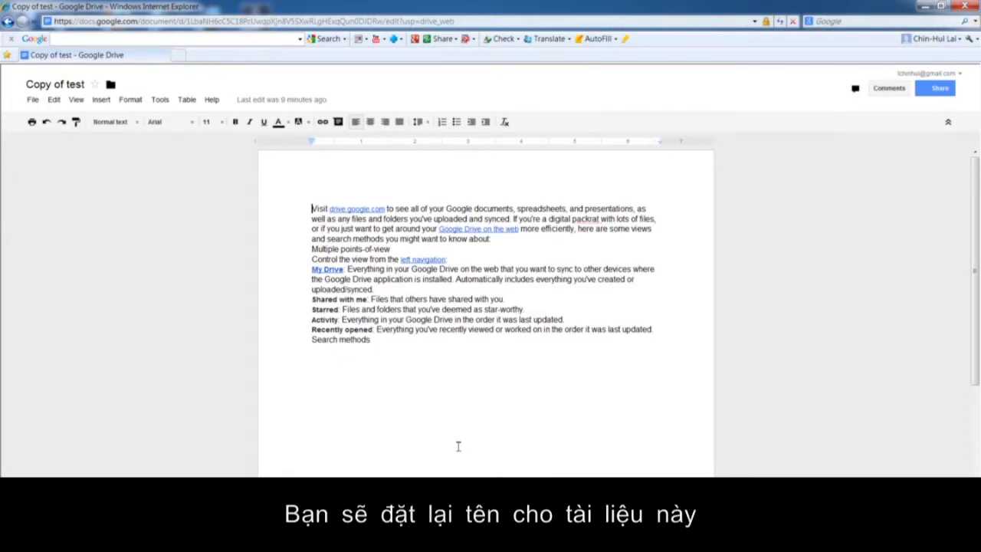
Retitle the Copy of test document 'Revised annual report' once more.
{"action": "left_click", "coordinate": [33, 100]}
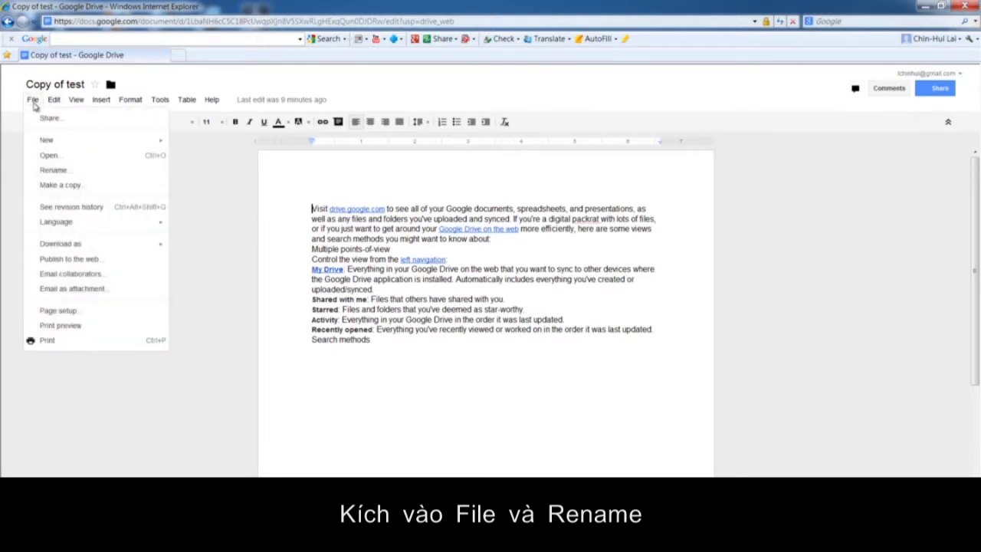
{"action": "left_click", "coordinate": [52, 171]}
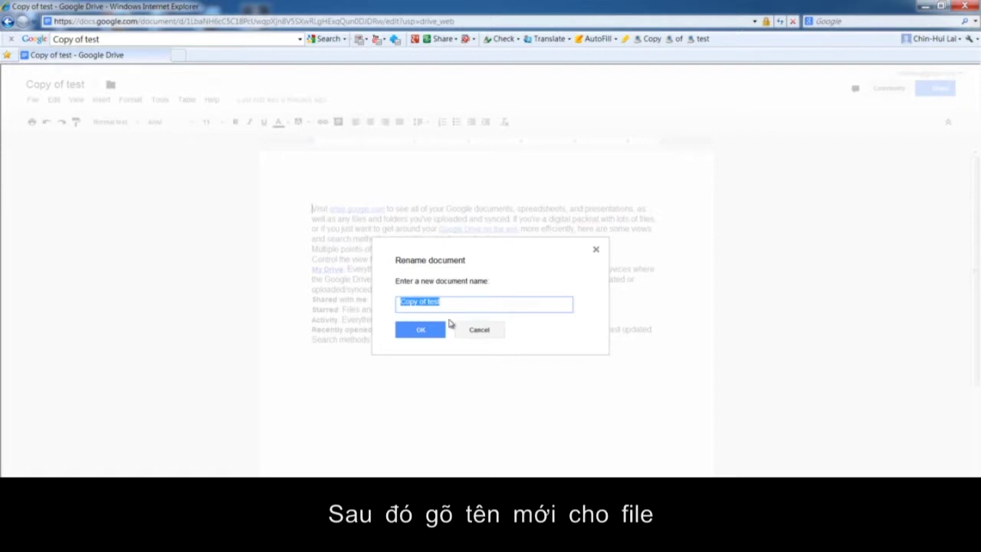
{"action": "type", "text": "Revis"}
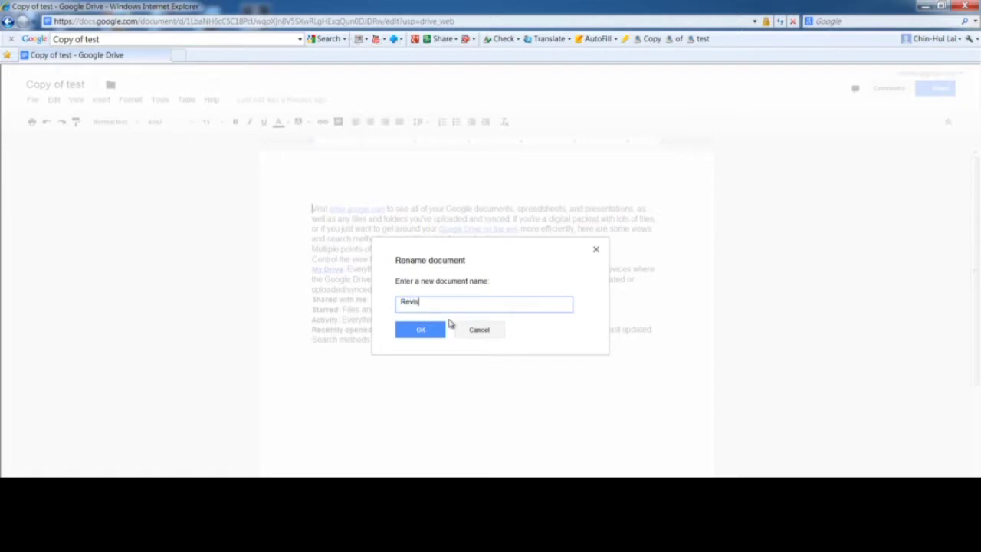
{"action": "type", "text": "ed annual report"}
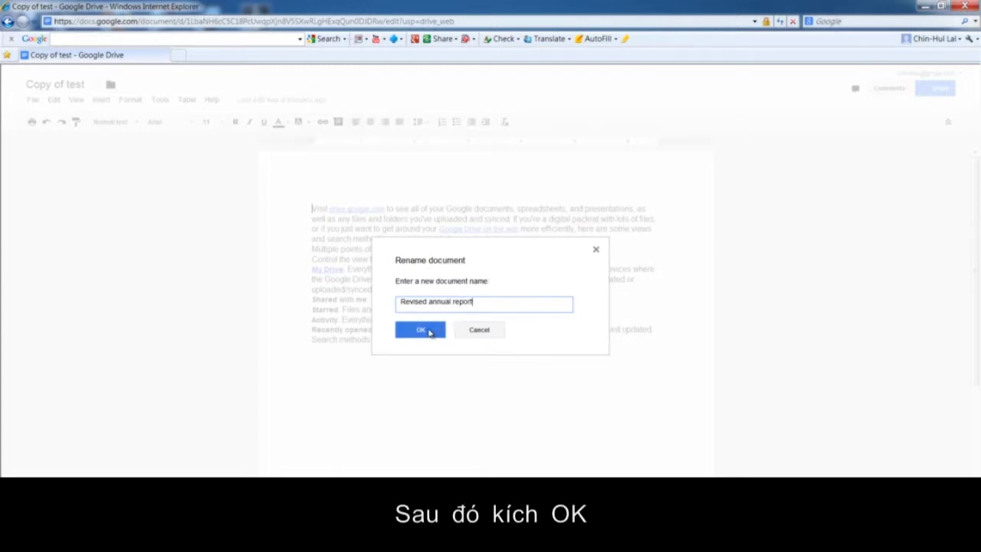
{"action": "left_click", "coordinate": [420, 330]}
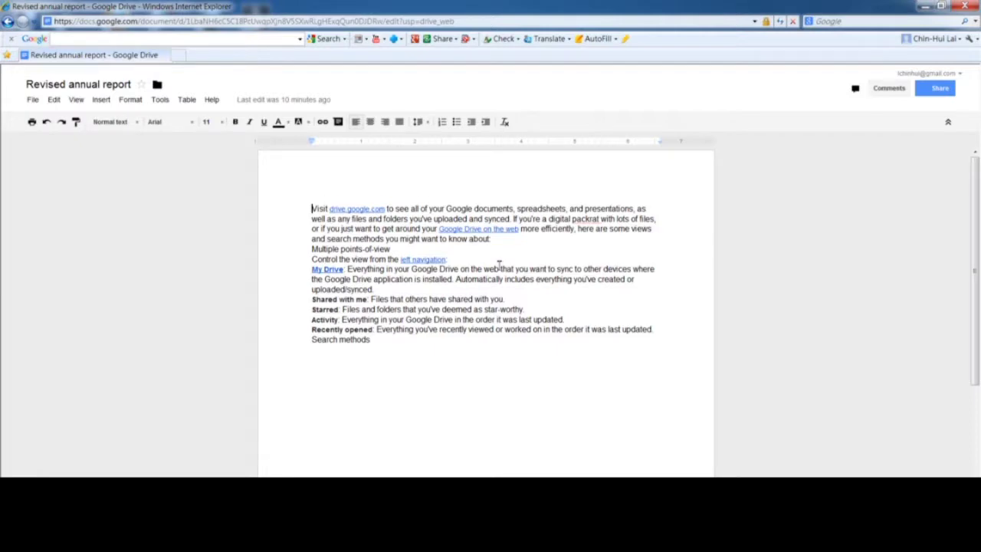
Close the document and tick the Revised annual report checkbox in My Drive.
{"action": "left_click", "coordinate": [972, 5]}
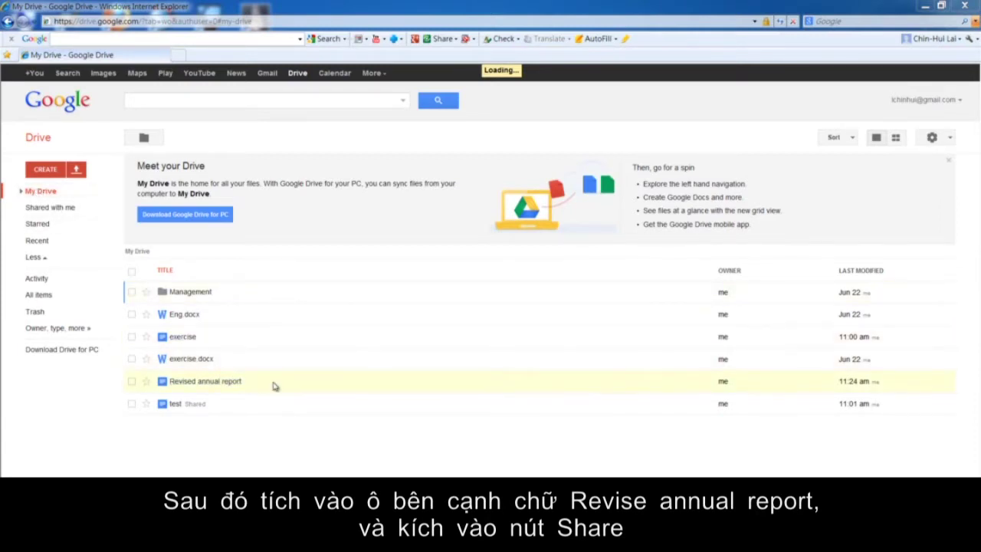
{"action": "left_click", "coordinate": [132, 382]}
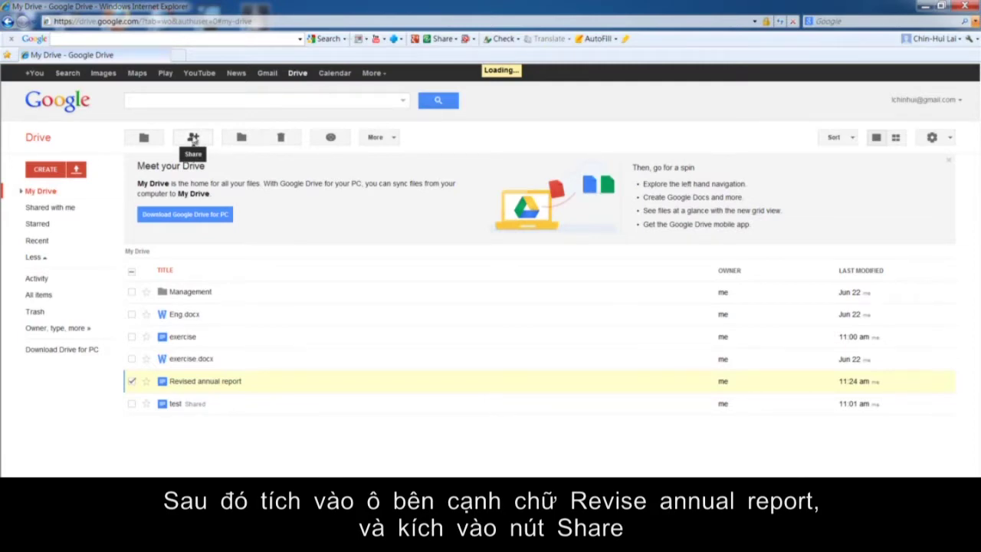
Open Sharing settings for Revised annual report, currently private to its owner.
{"action": "left_click", "coordinate": [193, 138]}
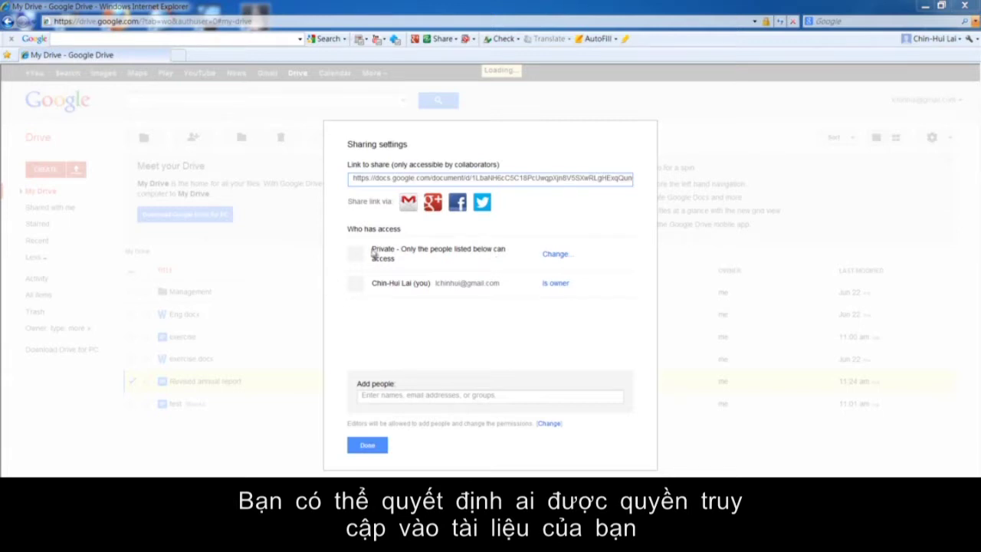
Switch the report's link visibility from Public on the web to Anyone with the link, and save.
{"action": "left_click", "coordinate": [555, 254]}
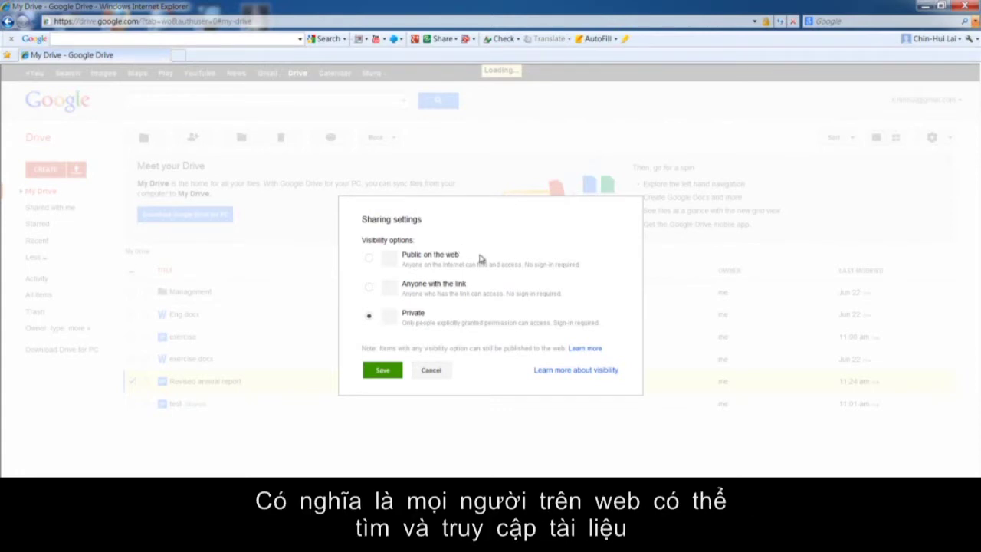
{"action": "left_click", "coordinate": [449, 264]}
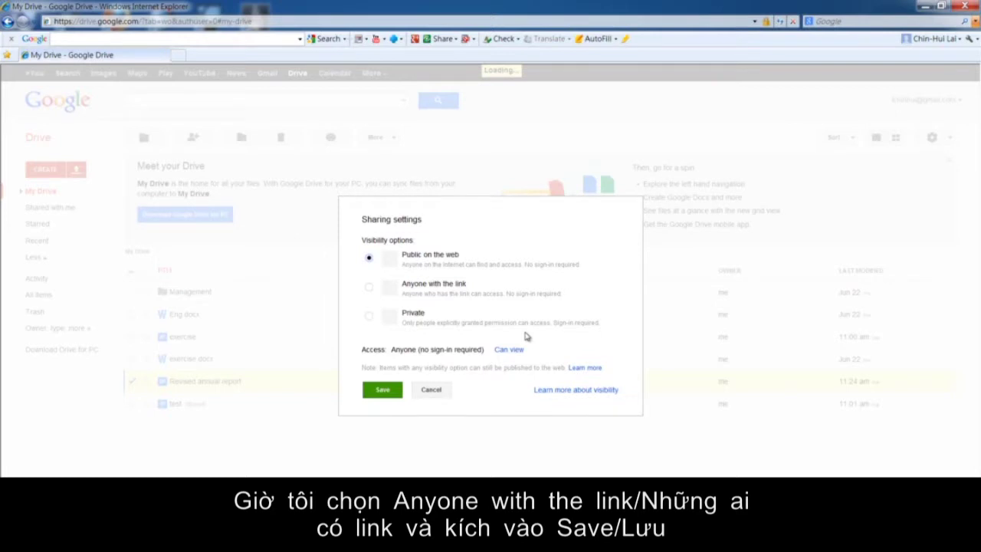
{"action": "left_click", "coordinate": [369, 287]}
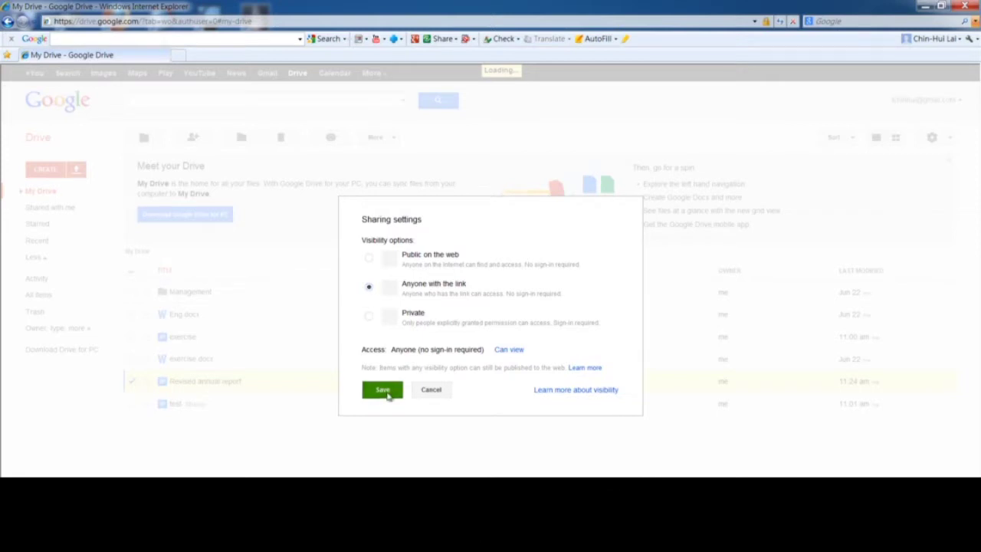
{"action": "left_click", "coordinate": [388, 393]}
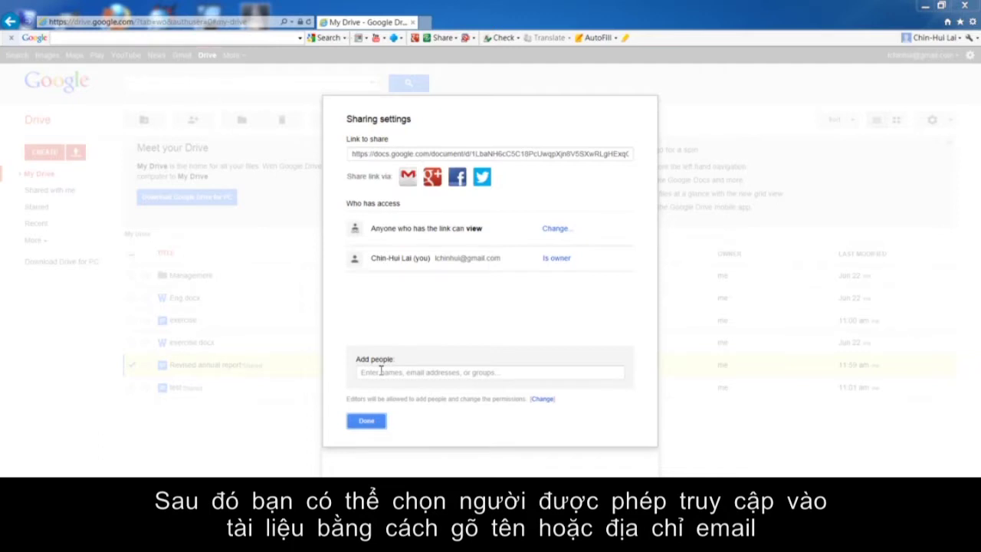
Add a suggested contact with Can edit permission, send a copy to myself, and share.
{"action": "left_click", "coordinate": [381, 371]}
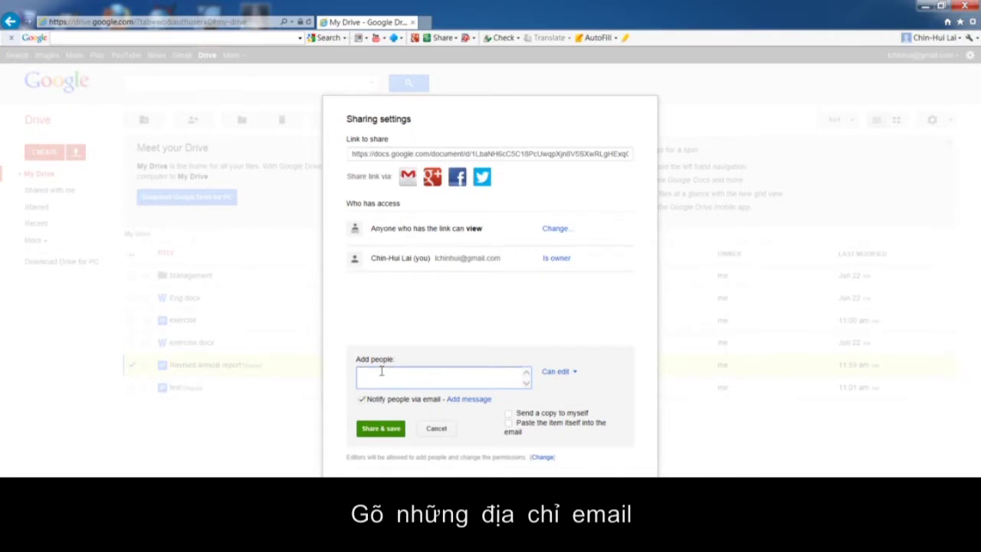
{"action": "type", "text": "c"}
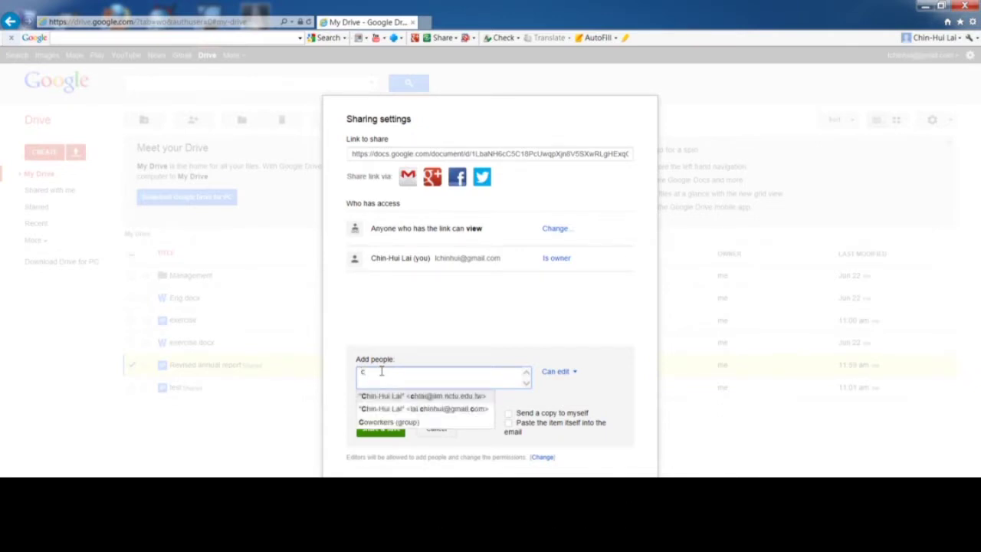
{"action": "type", "text": "h"}
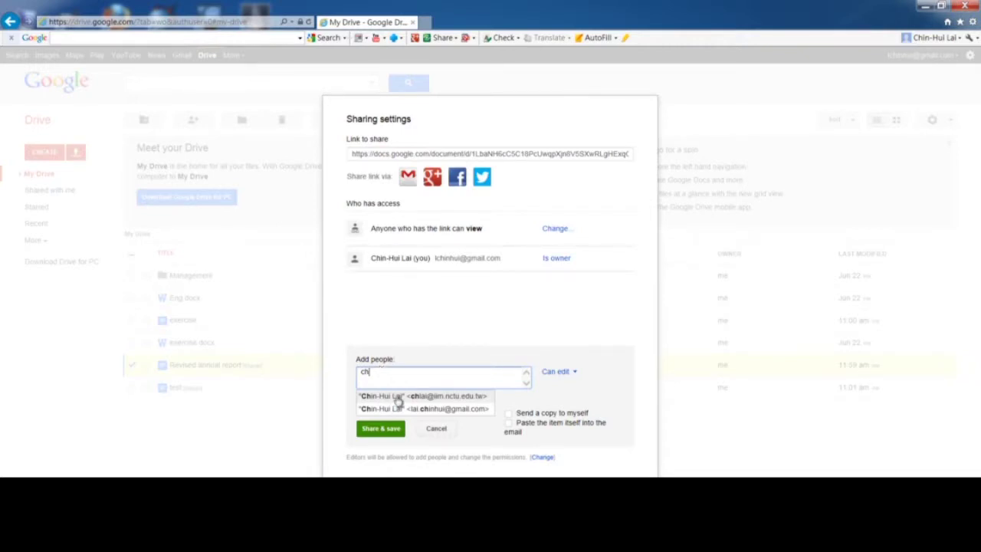
{"action": "left_click", "coordinate": [397, 397]}
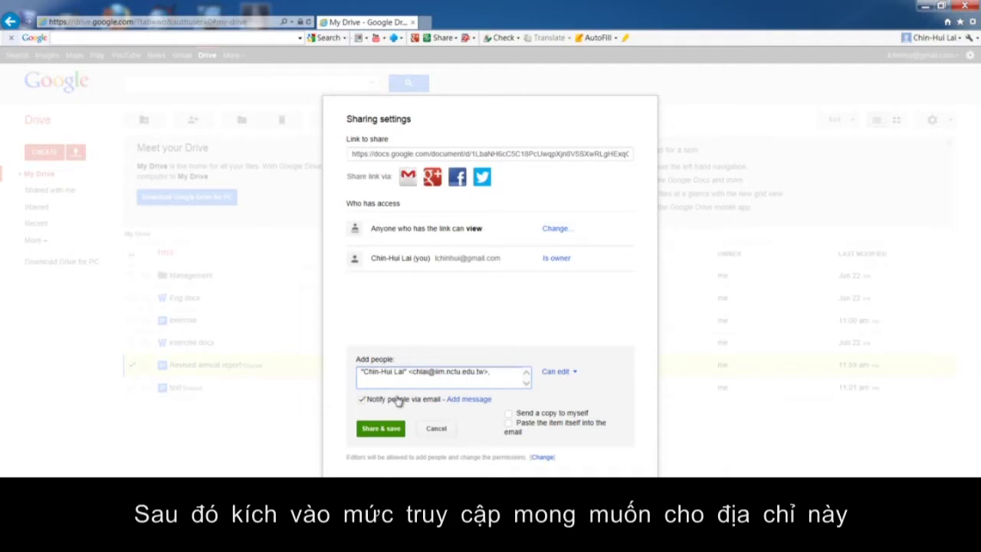
{"action": "left_click", "coordinate": [574, 373]}
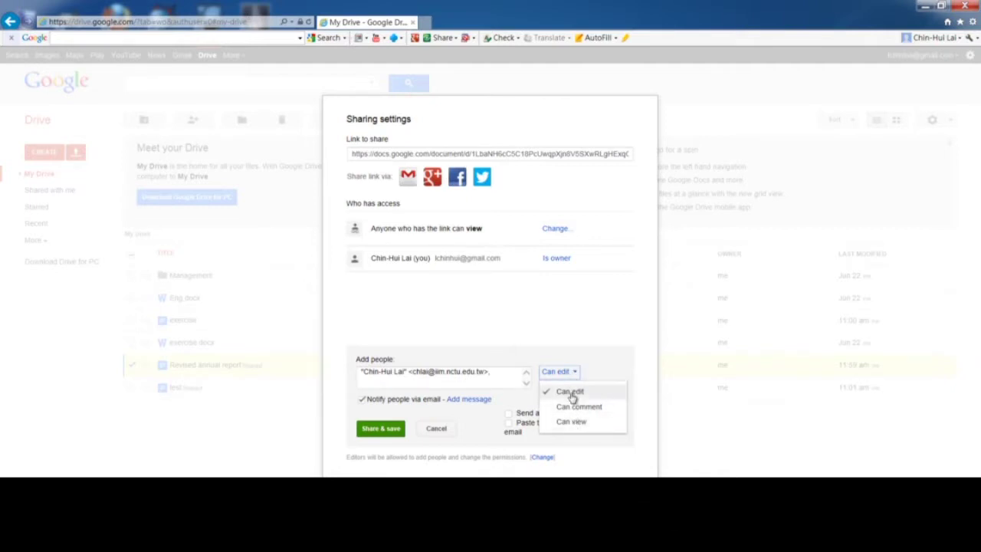
{"action": "left_click", "coordinate": [571, 392]}
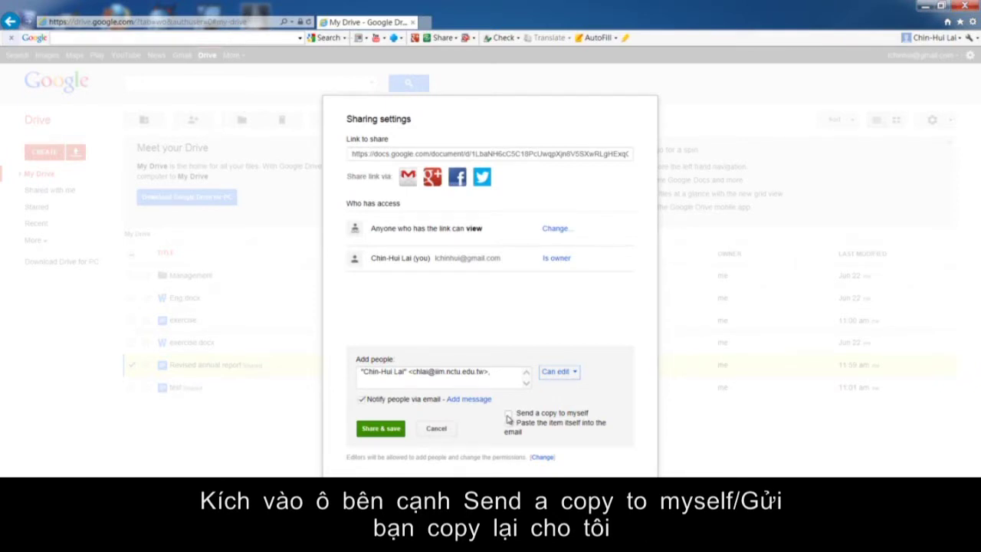
{"action": "left_click", "coordinate": [508, 415]}
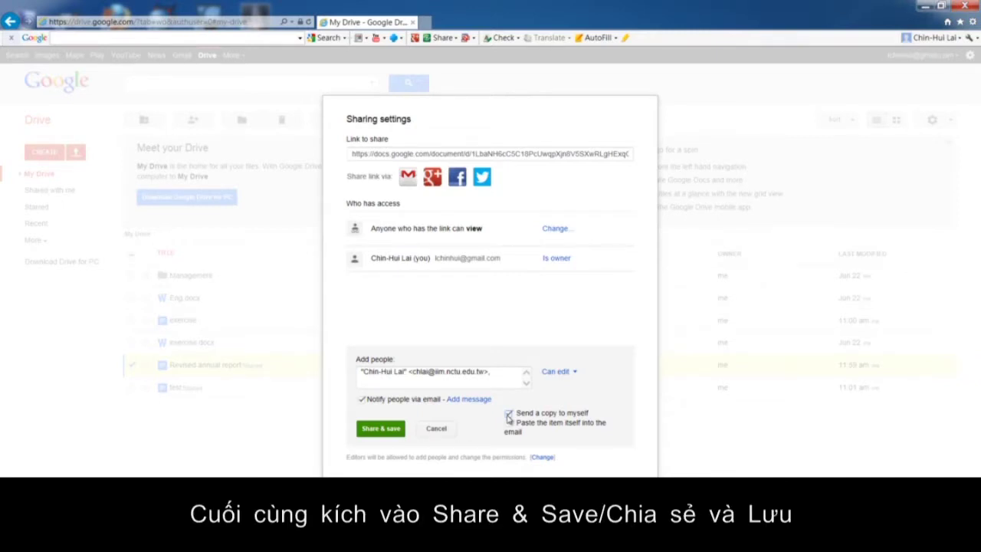
{"action": "left_click", "coordinate": [383, 431]}
Confirm the new editor is listed under Who has access, then close the sharing settings with Done.
{"action": "left_click", "coordinate": [381, 429]}
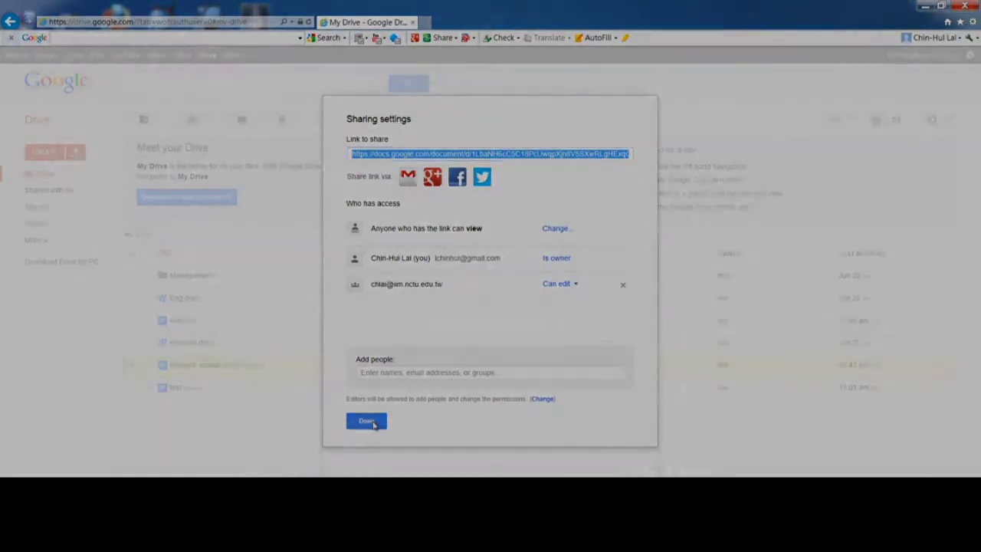
{"action": "left_click", "coordinate": [368, 421]}
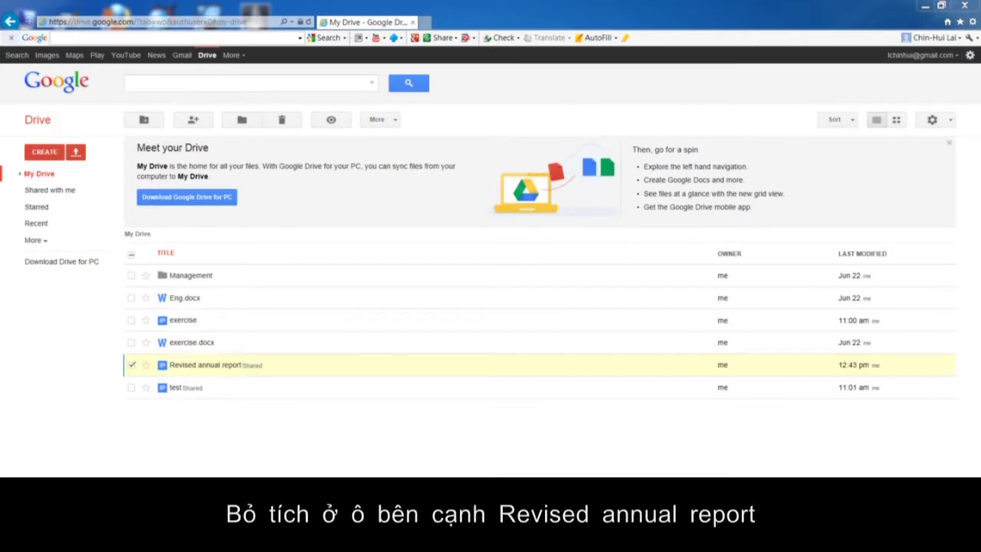
Deselect Revised annual report, select the exercise document, and bring up its More actions menu.
{"action": "left_click", "coordinate": [131, 365]}
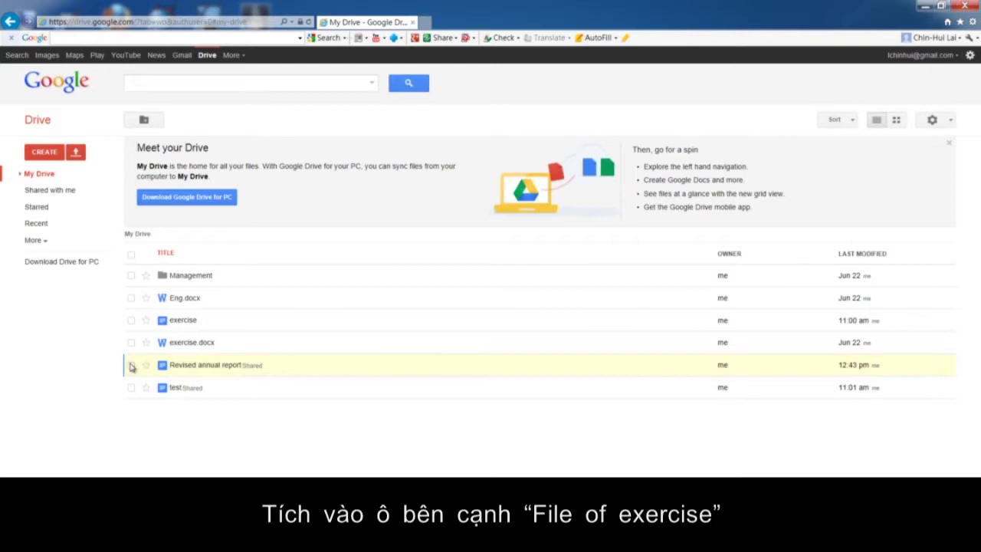
{"action": "left_click", "coordinate": [131, 321]}
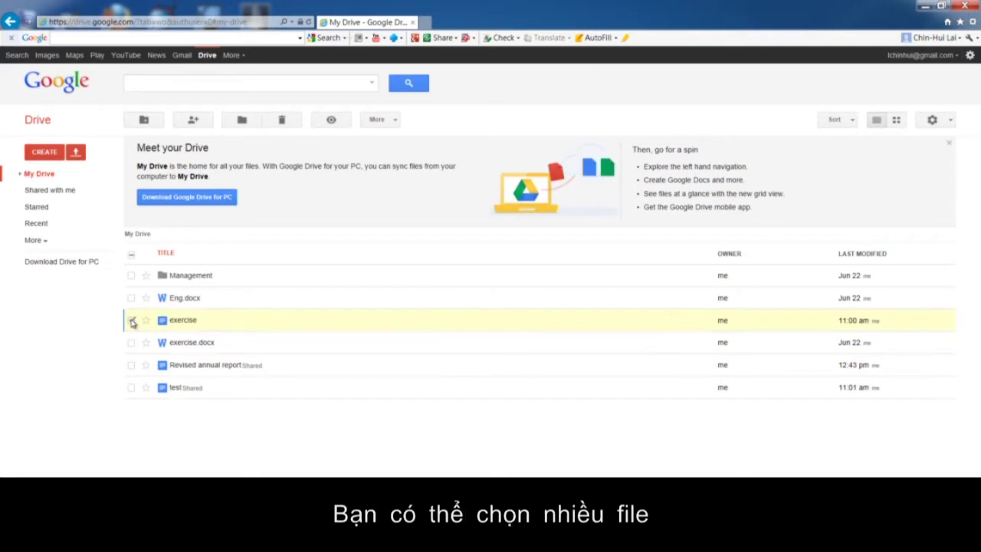
{"action": "left_click", "coordinate": [131, 297]}
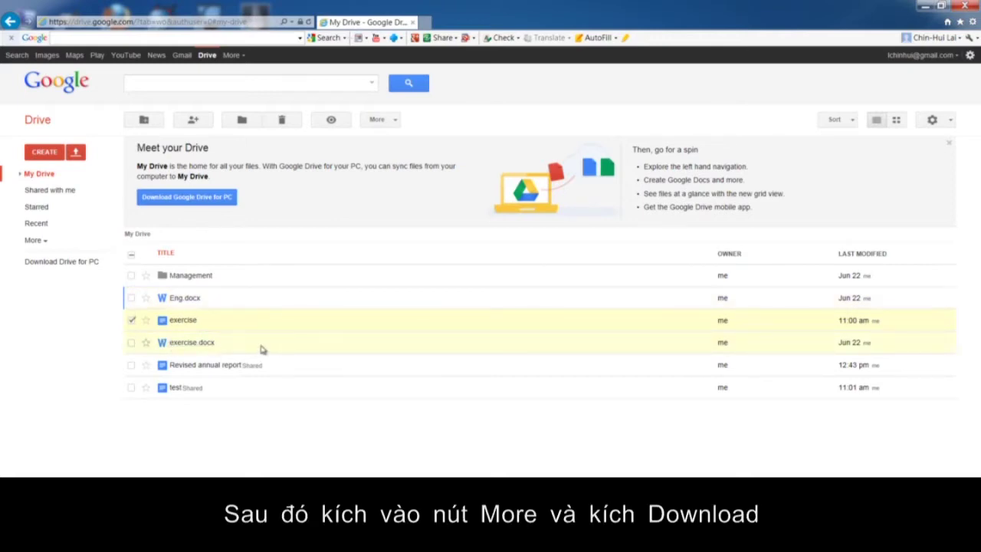
{"action": "left_click", "coordinate": [377, 121]}
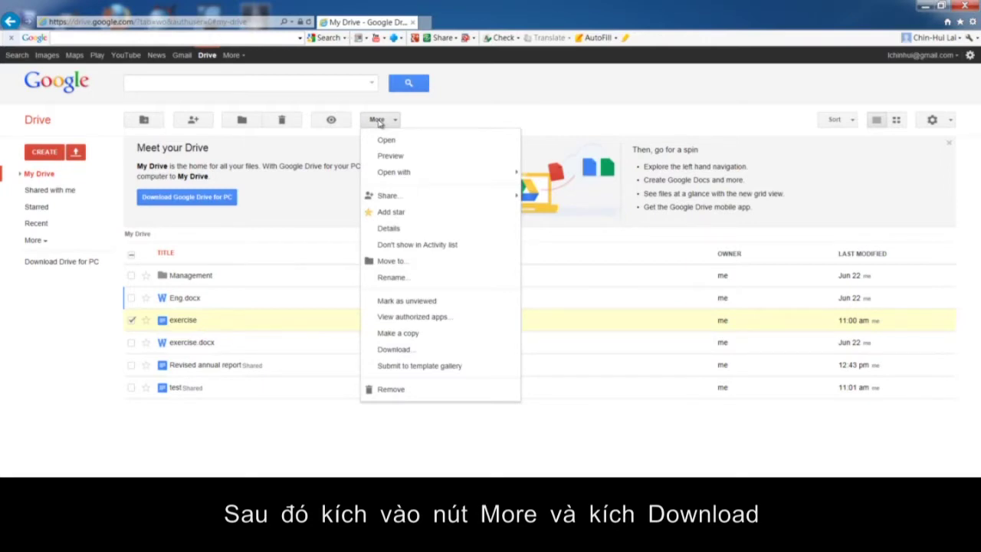
Download the exercise document converted to PDF format.
{"action": "left_click", "coordinate": [404, 351]}
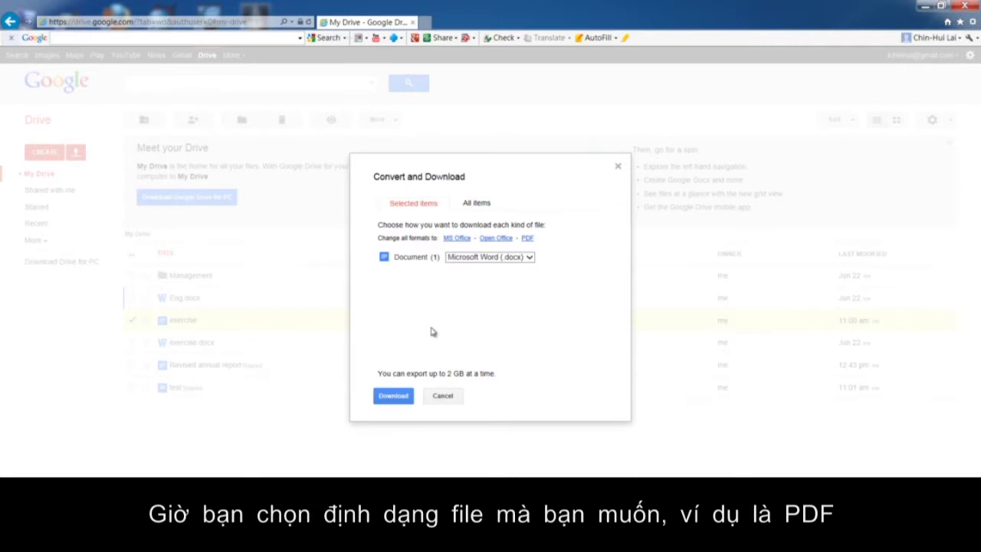
{"action": "left_click", "coordinate": [530, 258]}
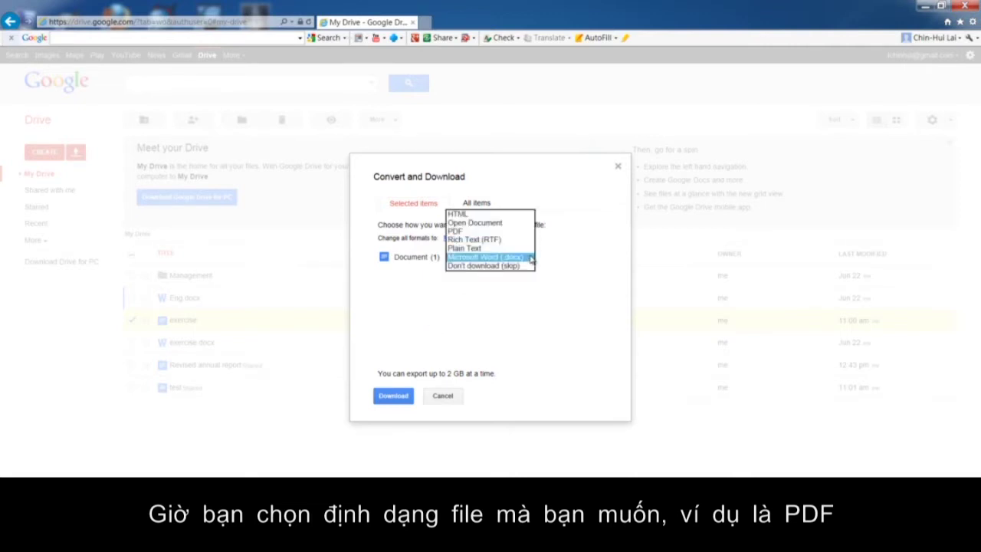
{"action": "left_click", "coordinate": [516, 231]}
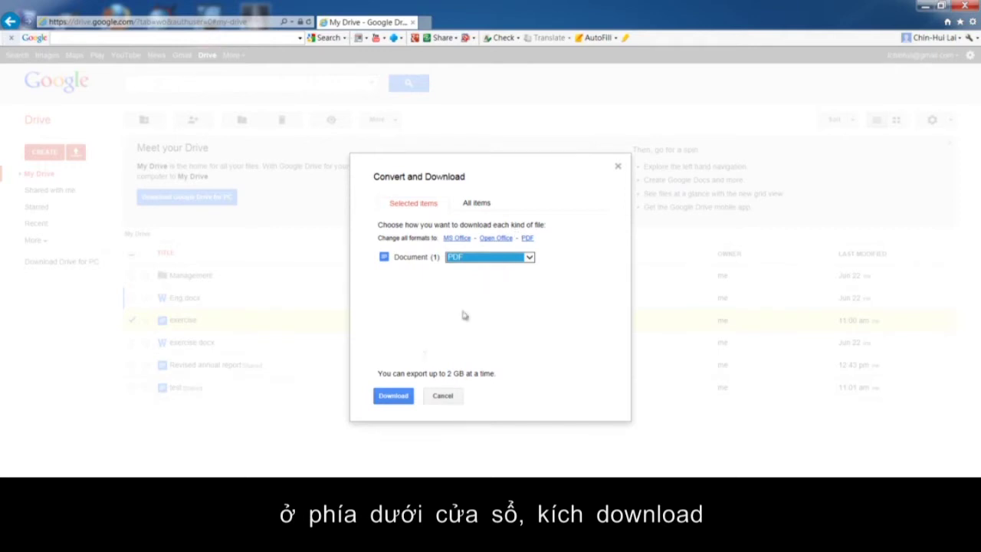
{"action": "left_click", "coordinate": [392, 403]}
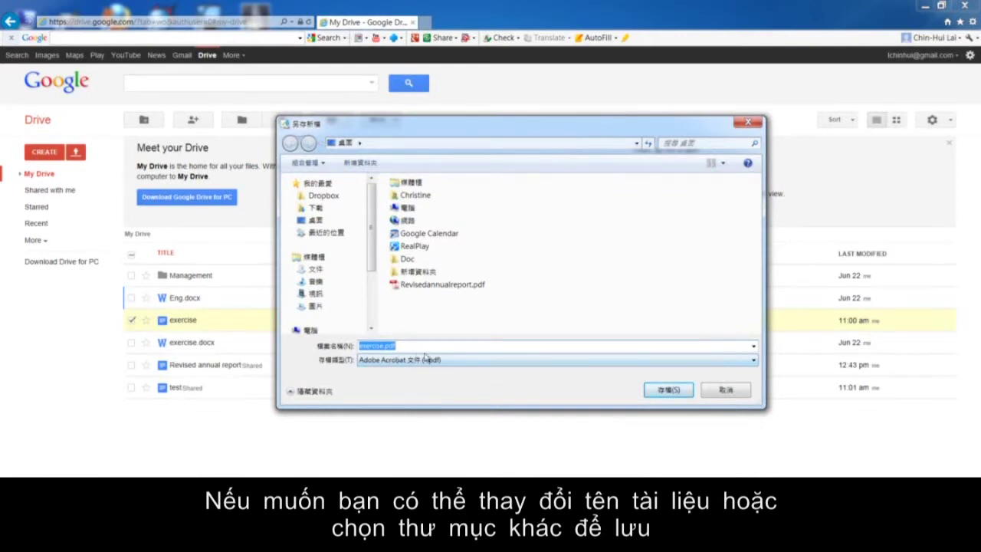
Save exercise.pdf to the Desktop and minimize the browser to check it there.
{"action": "left_click", "coordinate": [665, 391]}
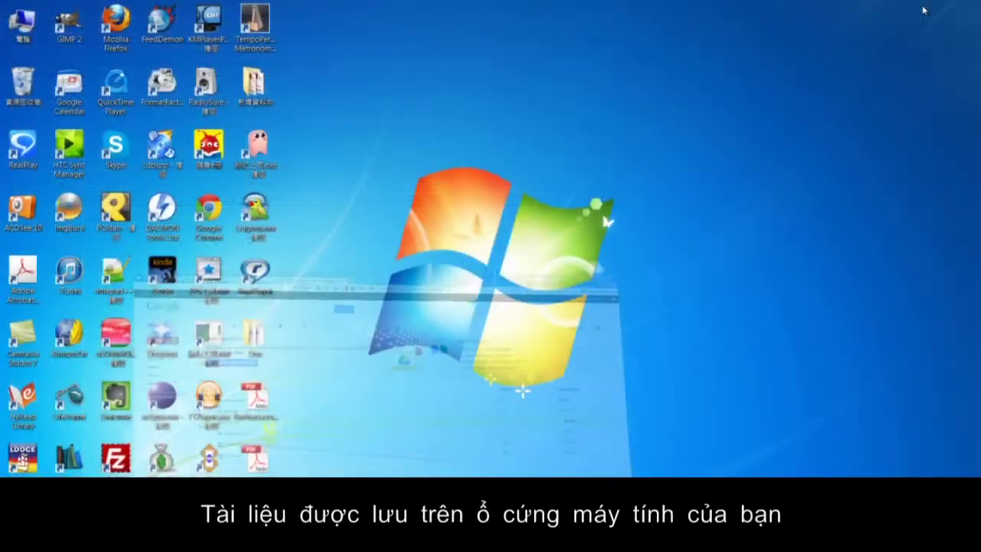
{"action": "left_click", "coordinate": [925, 6]}
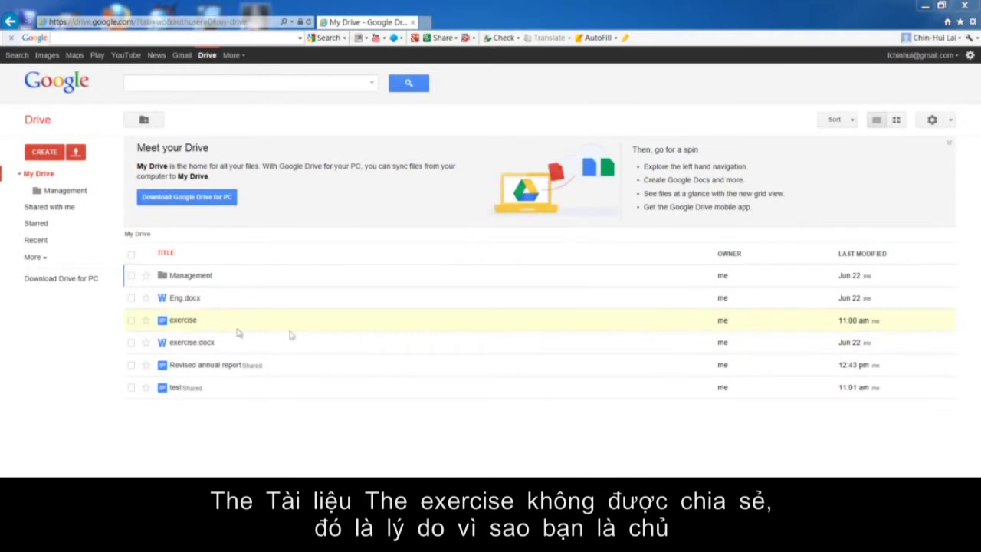
Open the Management folder to reveal its Invitation document.
{"action": "left_click", "coordinate": [189, 279]}
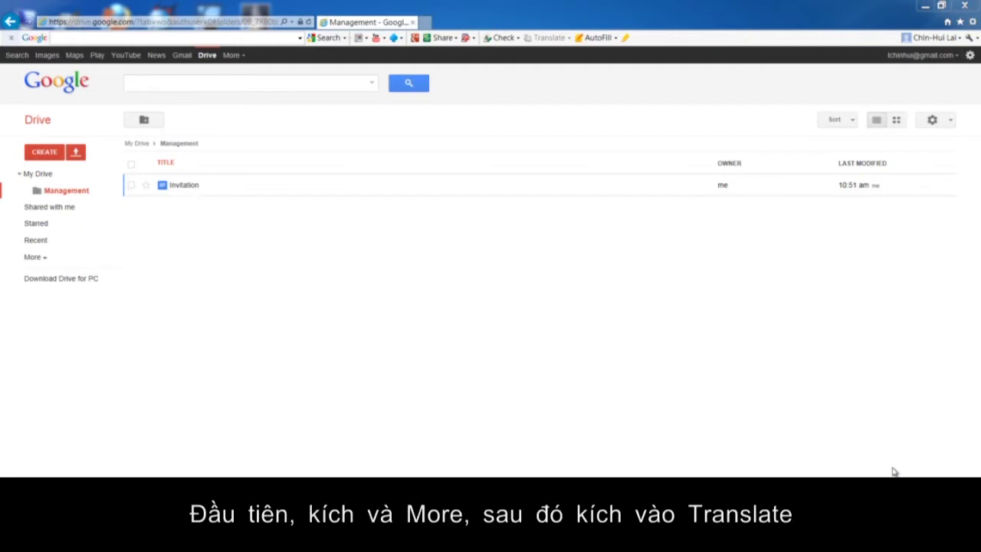
Launch Google Translate from the More services list in the black Google bar.
{"action": "left_click", "coordinate": [230, 58]}
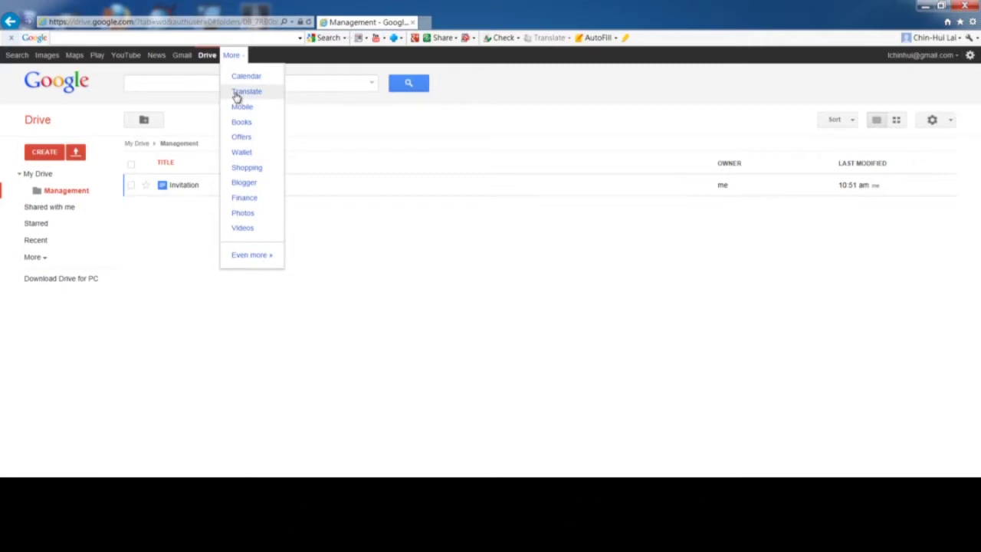
{"action": "left_click", "coordinate": [238, 97]}
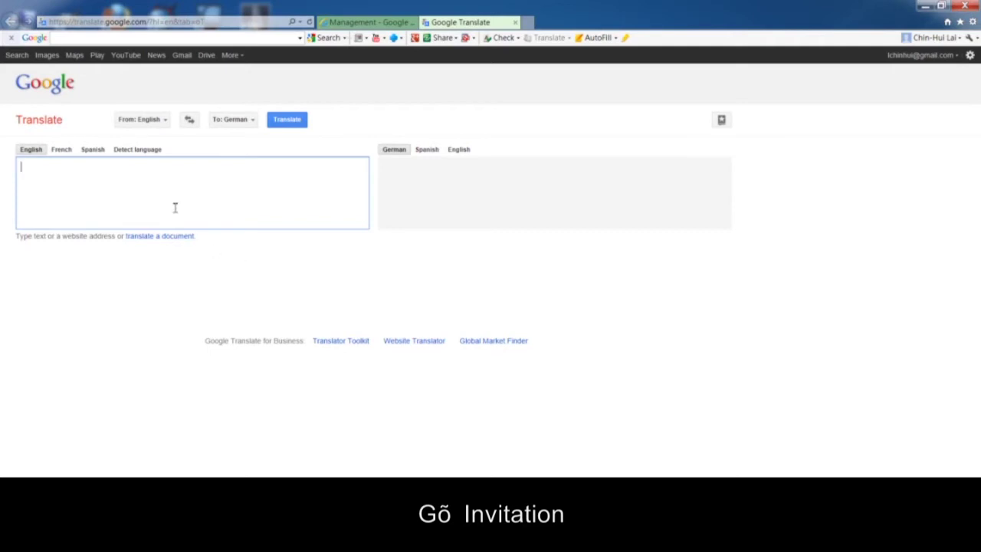
Enter 'invitation' in the English source box, getting the German 'Einladung'.
{"action": "type", "text": "invitation"}
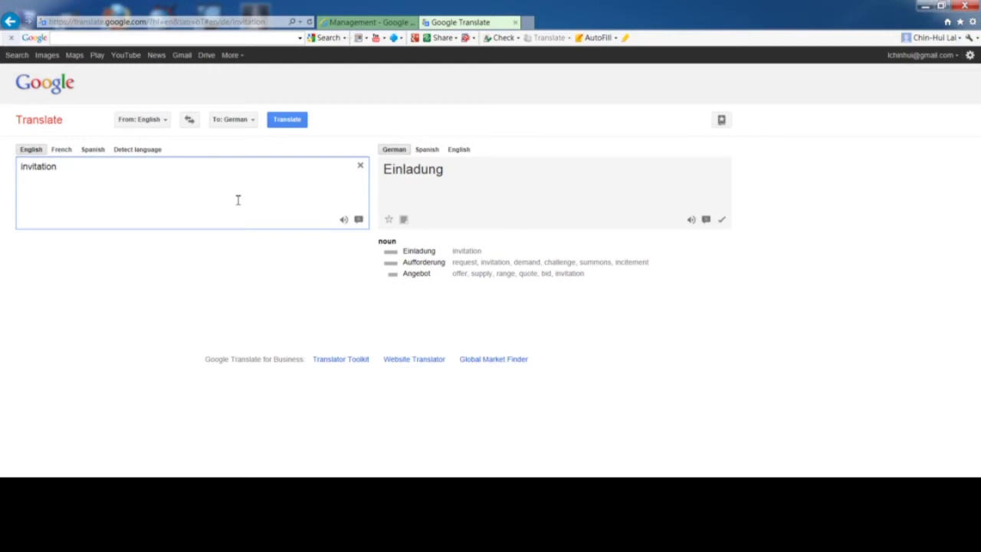
Set the target language to Spanish and translate 'invitation' into 'invitación'.
{"action": "left_click", "coordinate": [420, 152]}
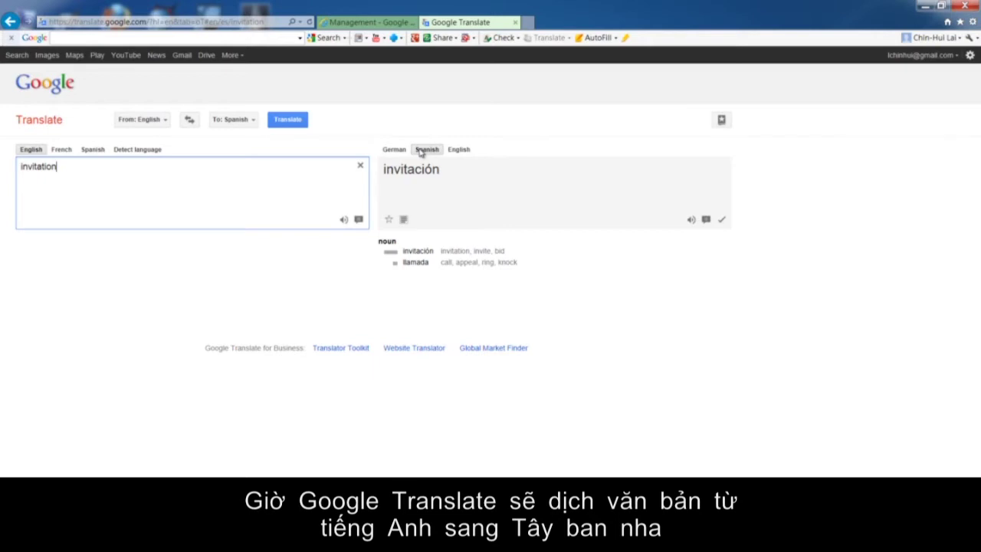
{"action": "left_click", "coordinate": [423, 149]}
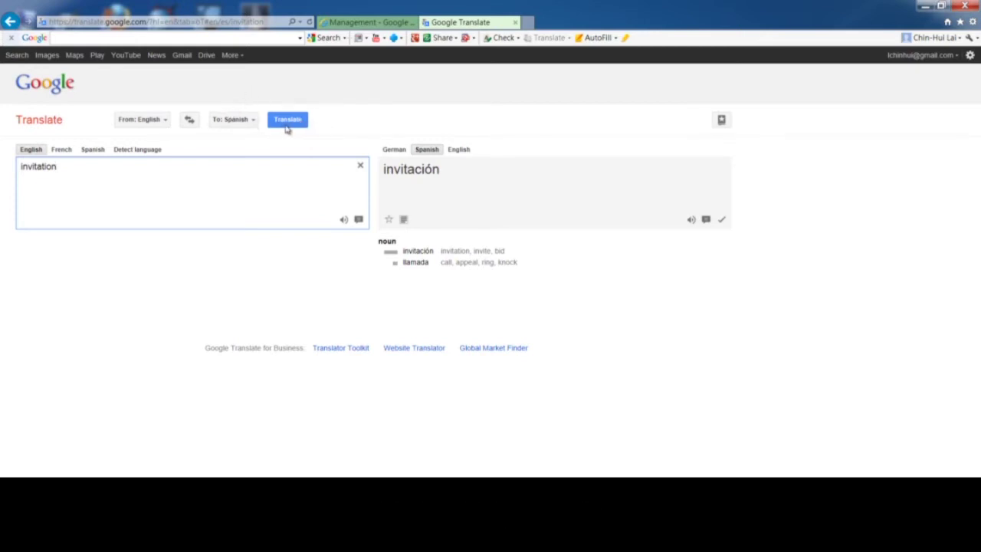
{"action": "left_click", "coordinate": [286, 127]}
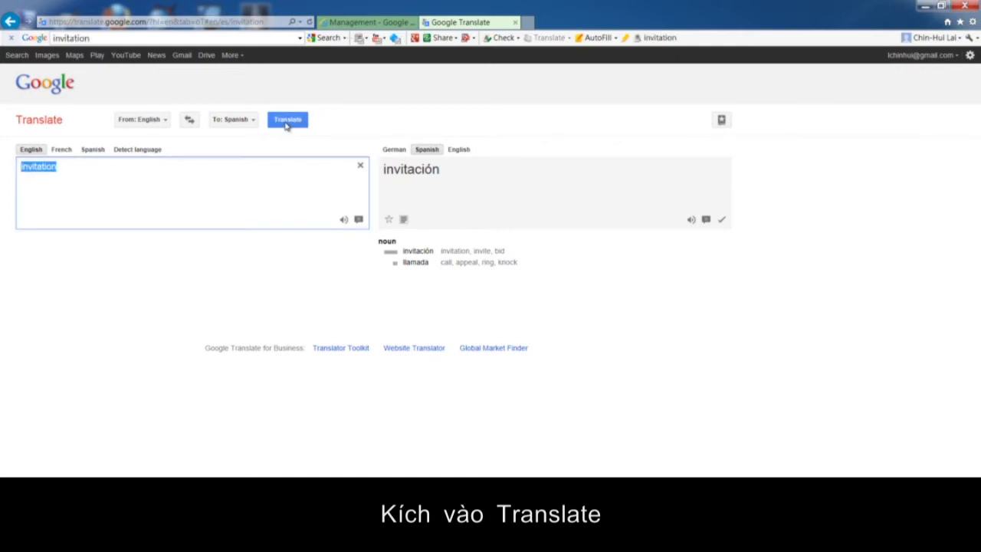